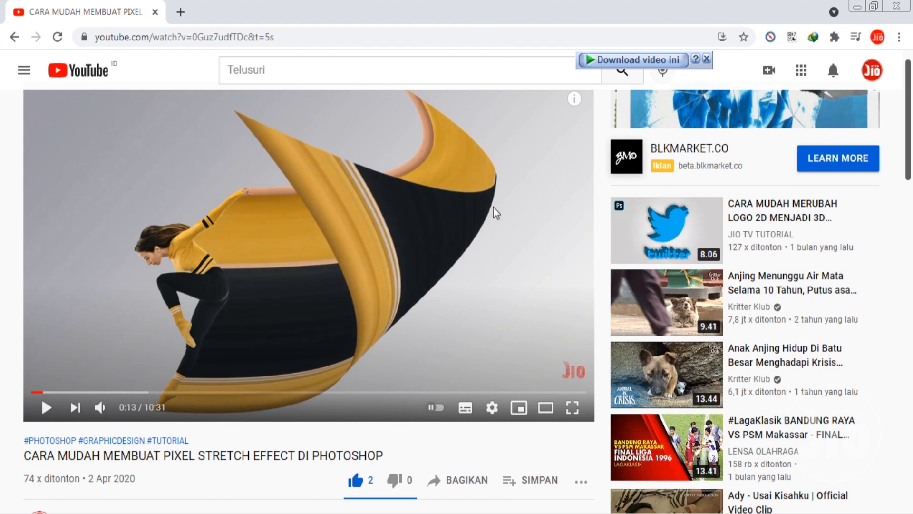
- Examine the pixel stretch effect tutorial video's page, including its preview image and publication date
scroll(492, 210, down, 1)
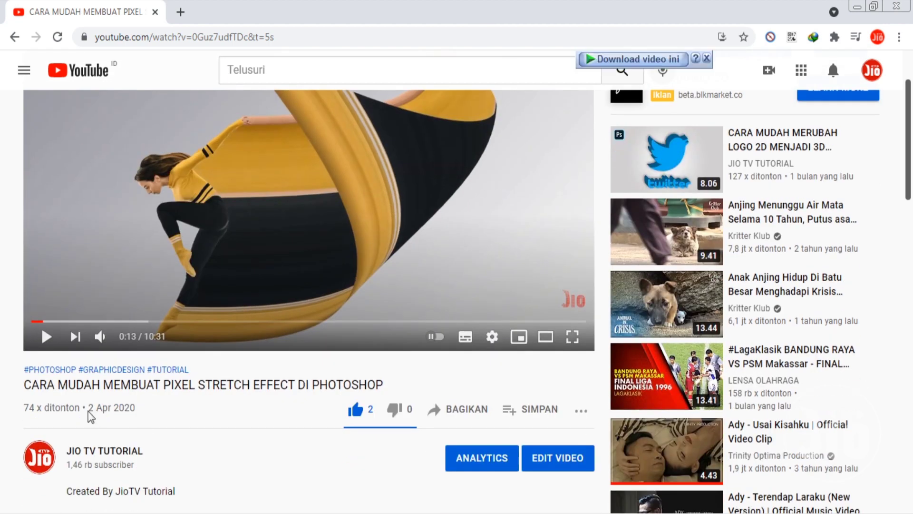
drag(88, 412, 139, 416)
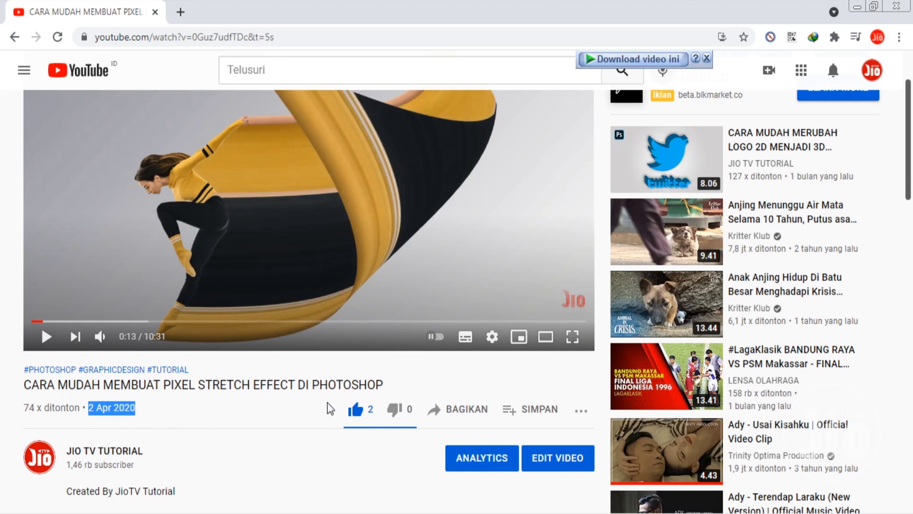
scroll(352, 335, up, 2)
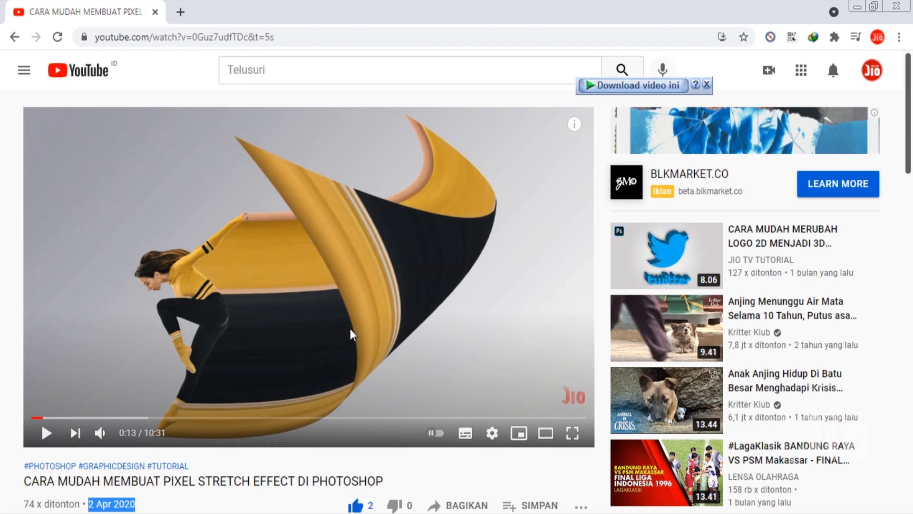
scroll(356, 328, down, 2)
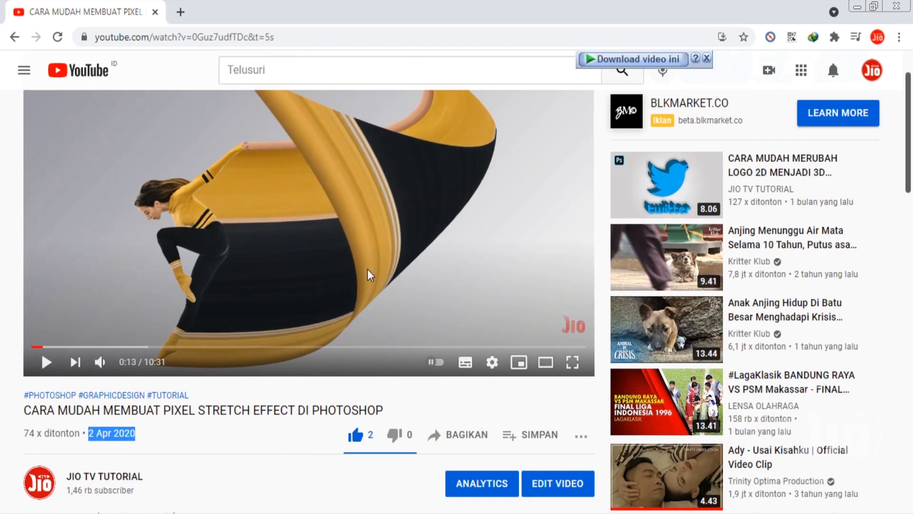
scroll(370, 275, up, 2)
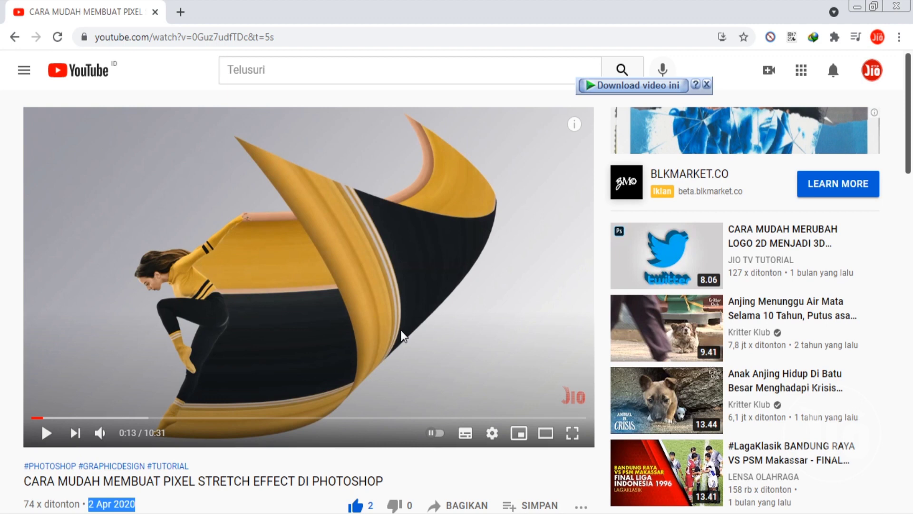
- Switch to Windows Task Manager and end the two highest-memory Google Chrome processes
key(alt+Tab)
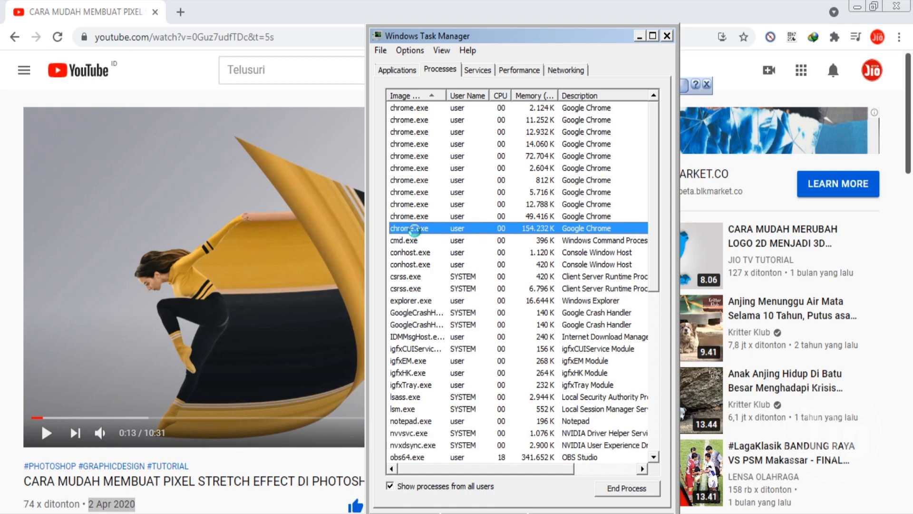
key(Delete)
key(Return)
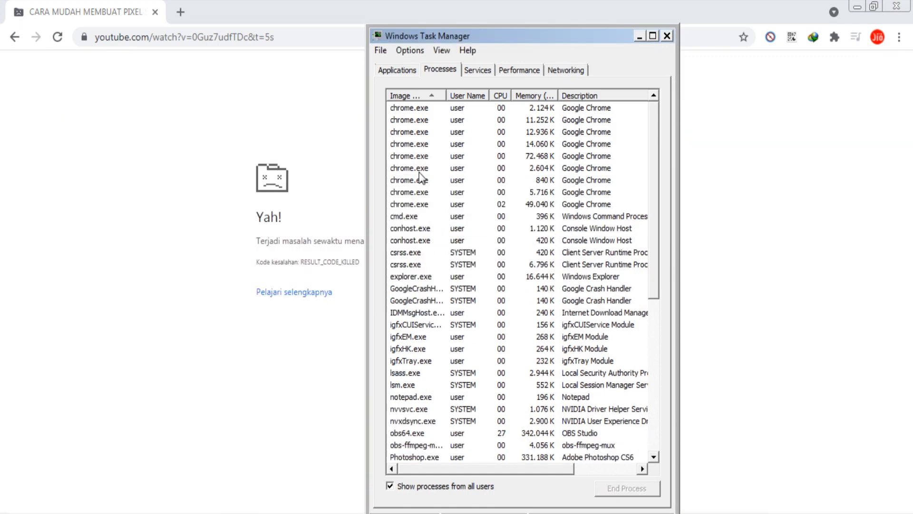
click(418, 155)
key(Delete)
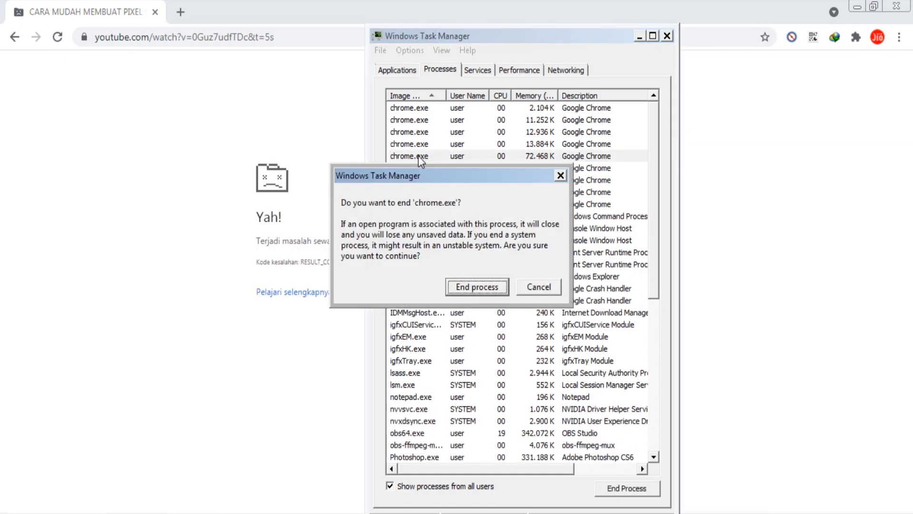
key(Return)
- Switch to Photoshop, open the image 995eb15e09bfa253d4d3b8d4e7bfa0c8 from the MILO folder and fit it on screen
click(404, 14)
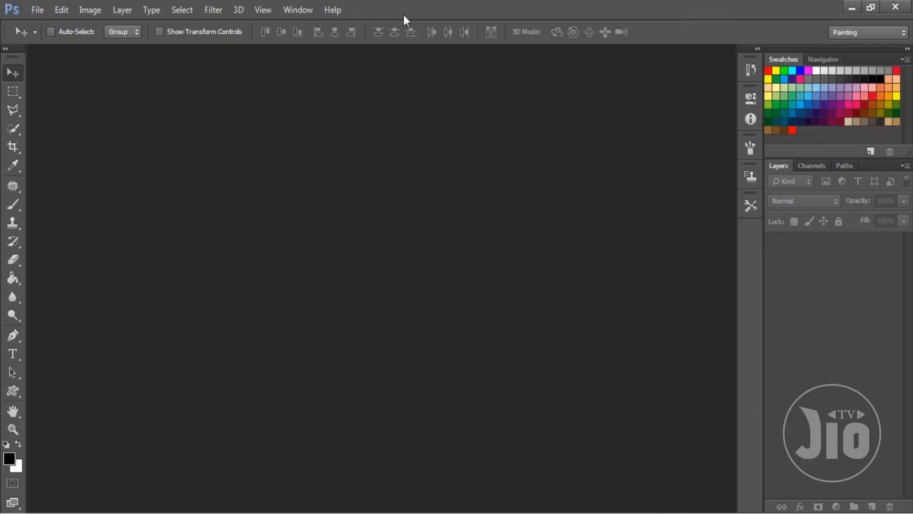
click(34, 11)
double_click(373, 119)
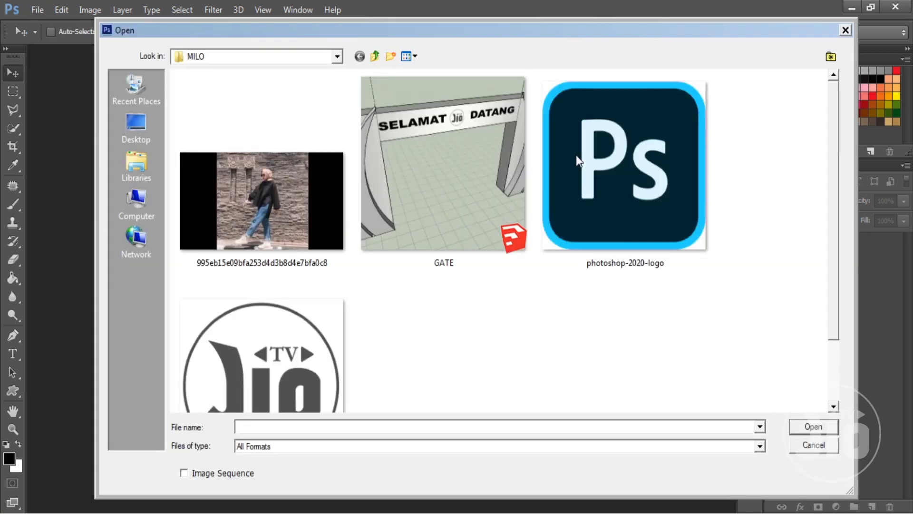
double_click(258, 215)
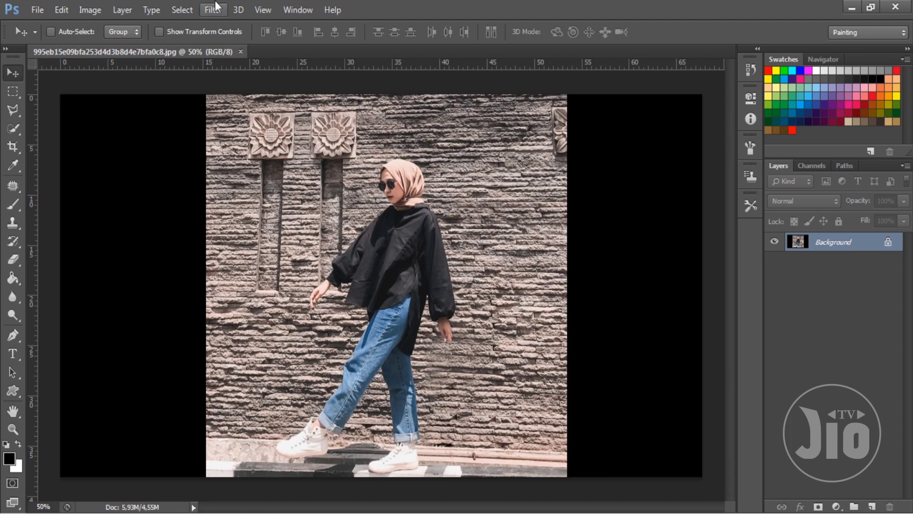
click(260, 9)
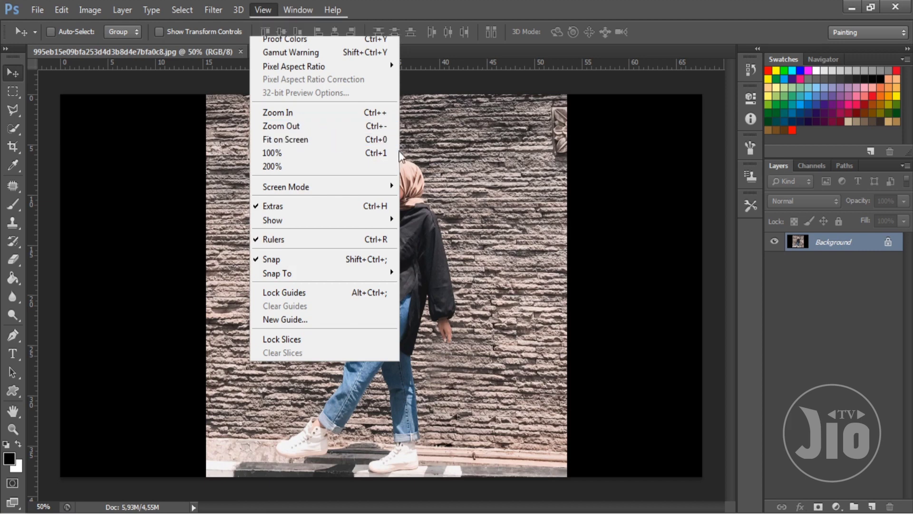
click(333, 140)
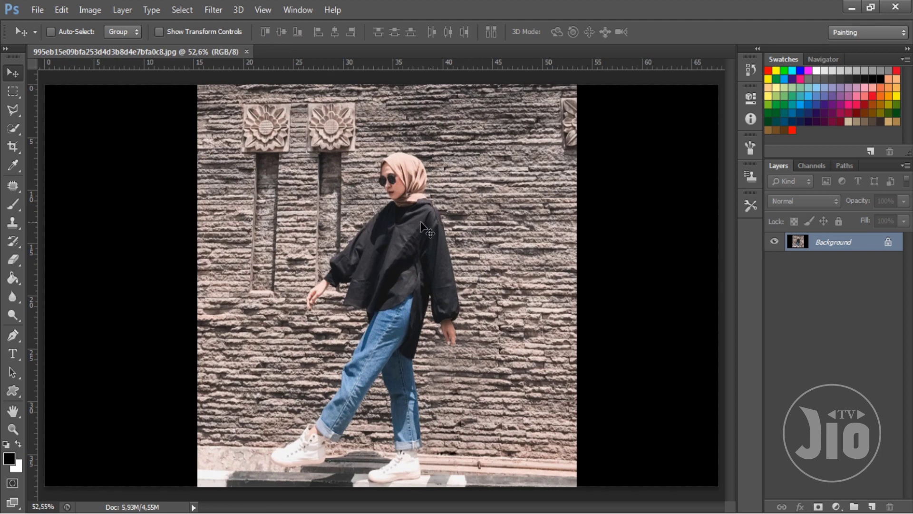
- Start a Polygonal Lasso outline around the woman, tracing from the back of her headscarf up to its crown
click(18, 112)
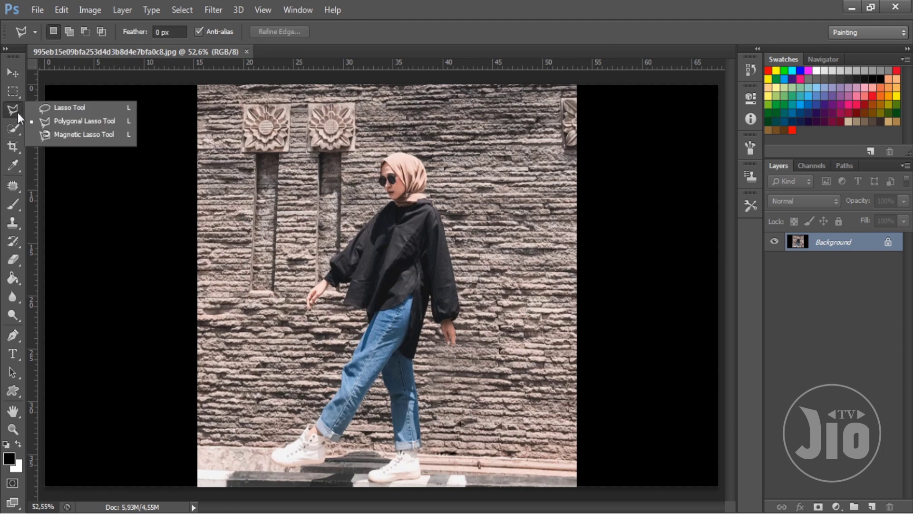
click(61, 120)
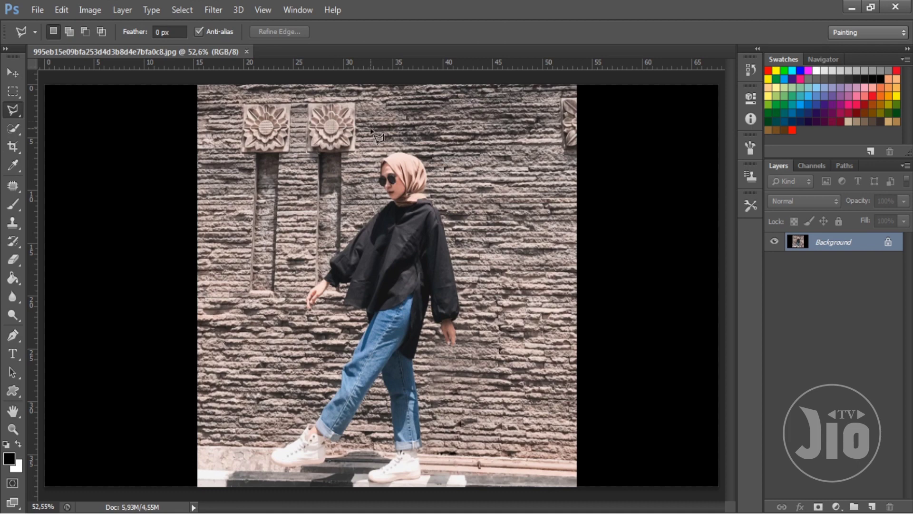
key(ctrl+plus)
key(ctrl+plus)
key(ctrl+plus)
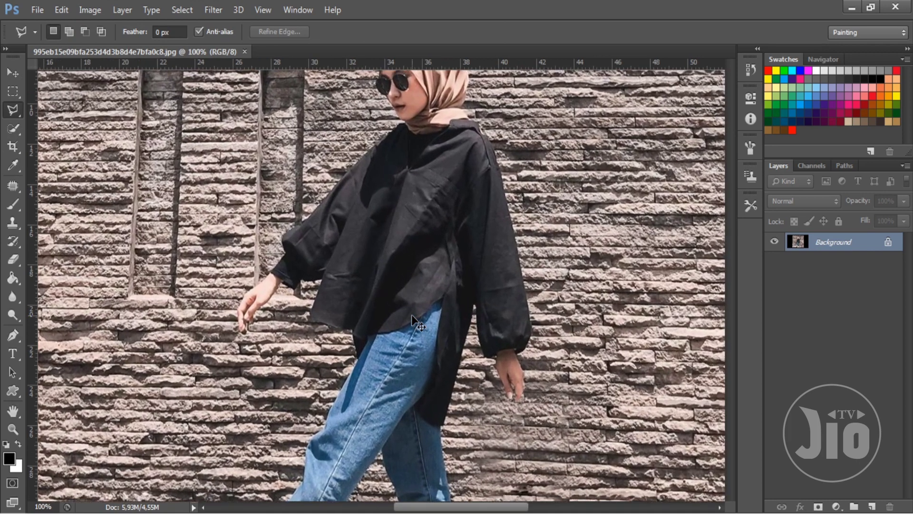
key(ctrl+plus)
drag(435, 157, 430, 361)
key(ctrl+plus)
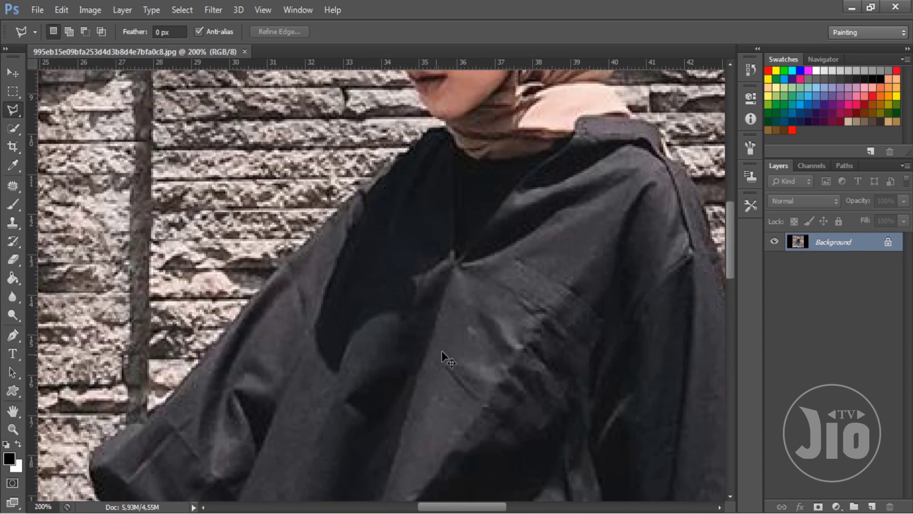
drag(479, 220, 445, 381)
drag(507, 94, 429, 353)
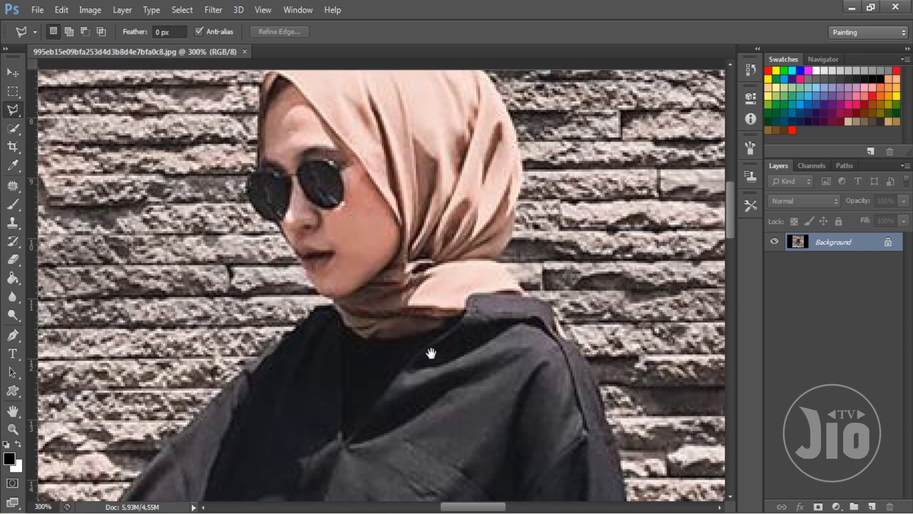
right_click(8, 117)
click(43, 121)
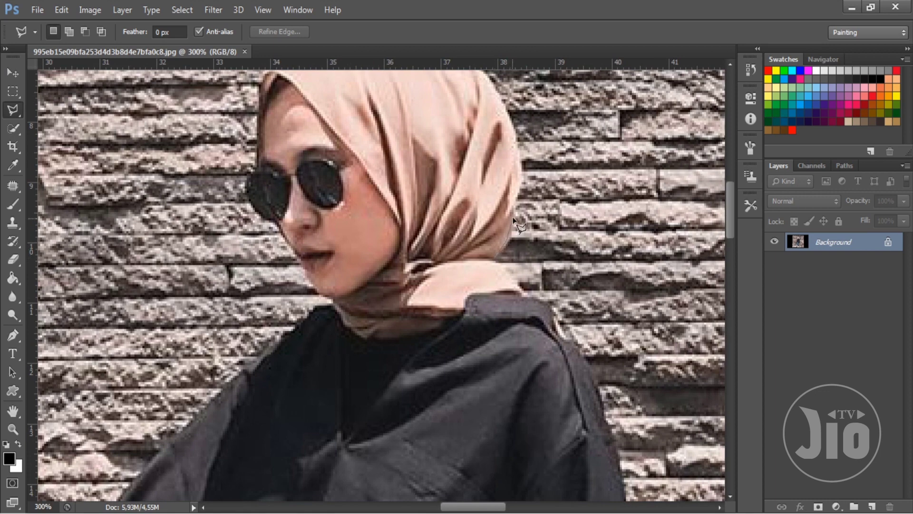
click(516, 186)
click(518, 162)
scroll(521, 138, up, 3)
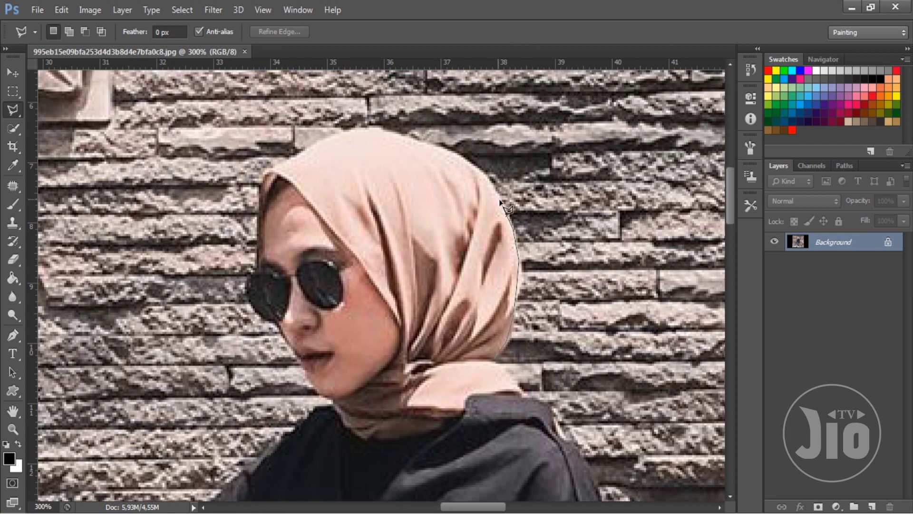
click(488, 177)
click(467, 163)
click(441, 148)
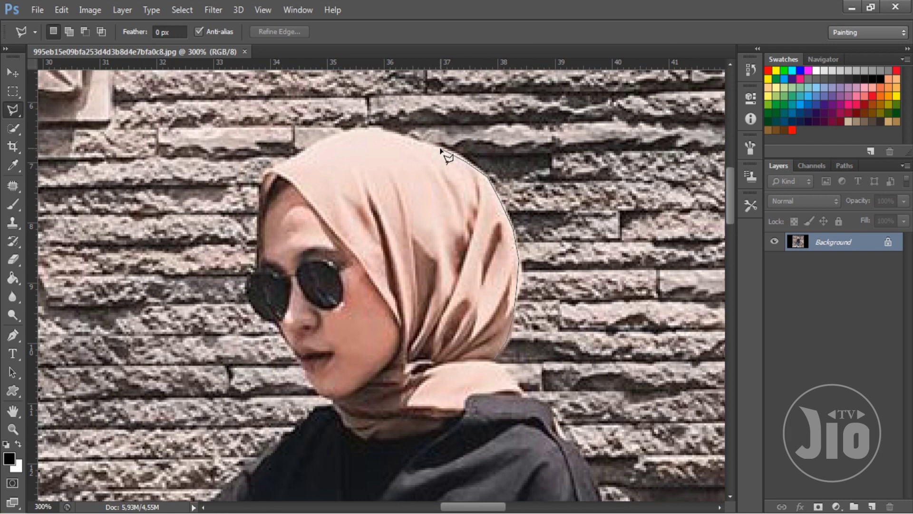
click(408, 138)
click(378, 129)
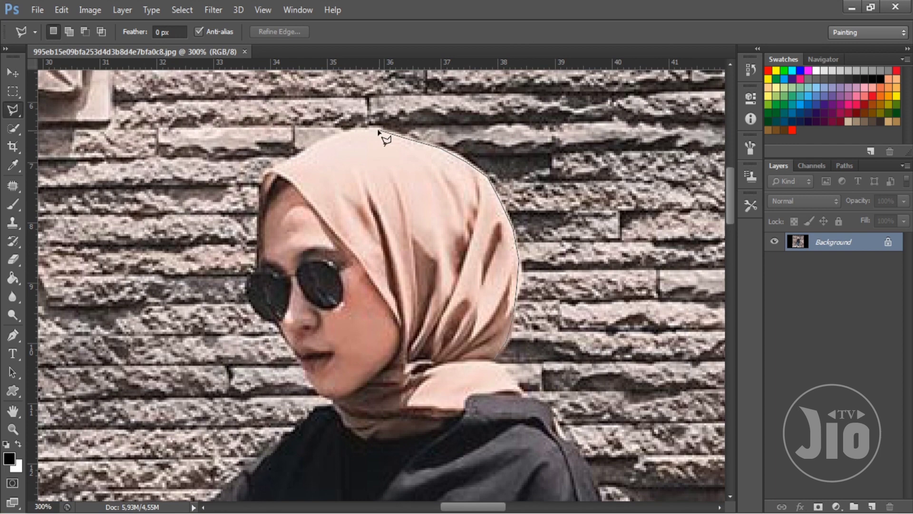
- Continue the lasso outline over the front of the headscarf, down the forehead and around the sunglasses' outer edge
click(347, 132)
click(319, 142)
click(268, 169)
click(261, 173)
click(259, 184)
click(257, 262)
click(252, 273)
click(246, 286)
click(249, 302)
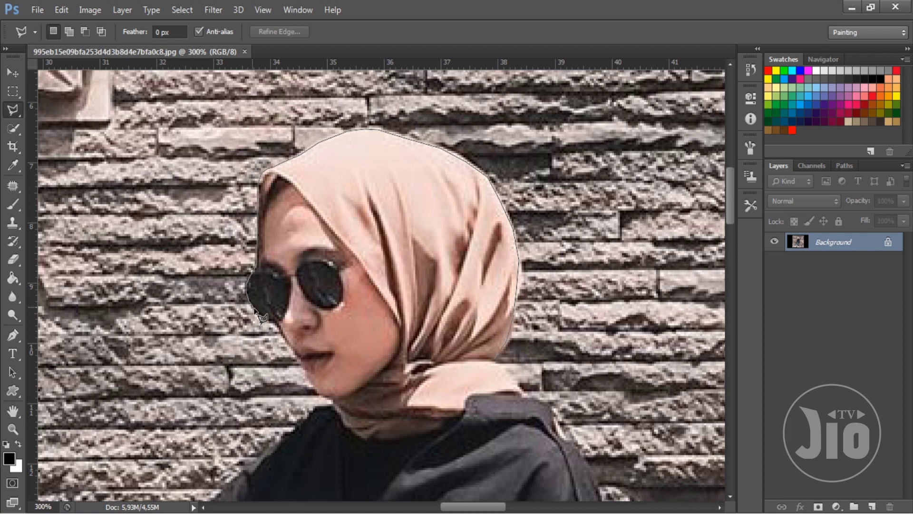
- Continue the lasso outline from beneath the sunglasses along the nose, lips and chin
click(262, 318)
click(269, 319)
click(280, 326)
click(286, 336)
click(294, 353)
click(304, 365)
click(309, 382)
click(321, 406)
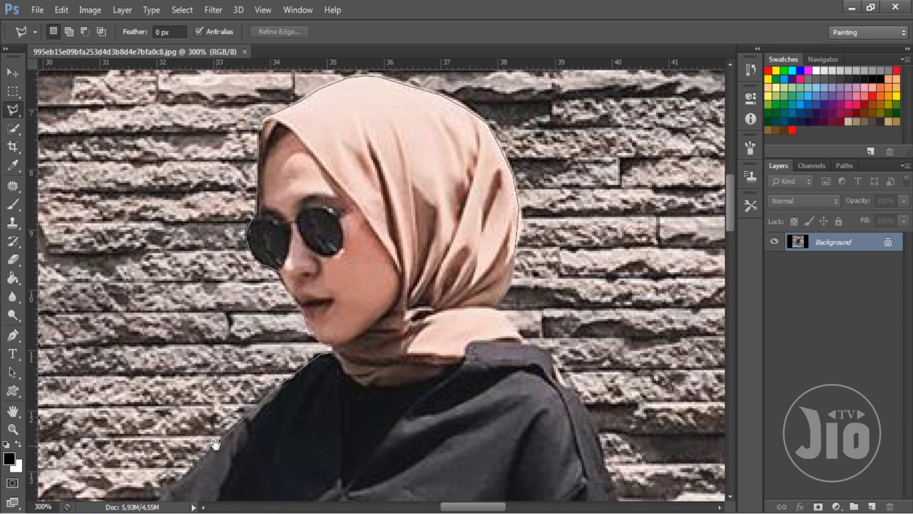
- Continue the lasso outline down the front shoulder and along the upper edge of the black sleeve
drag(226, 412, 342, 176)
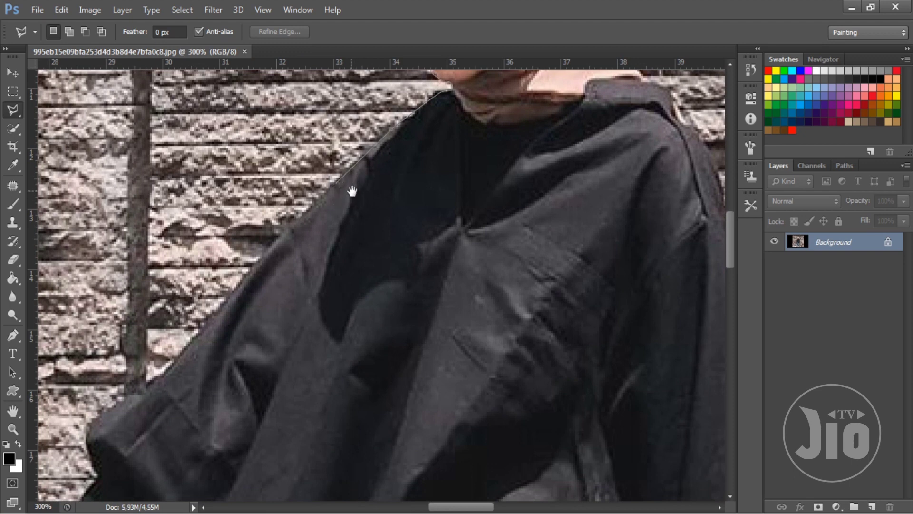
click(272, 244)
click(241, 282)
click(193, 342)
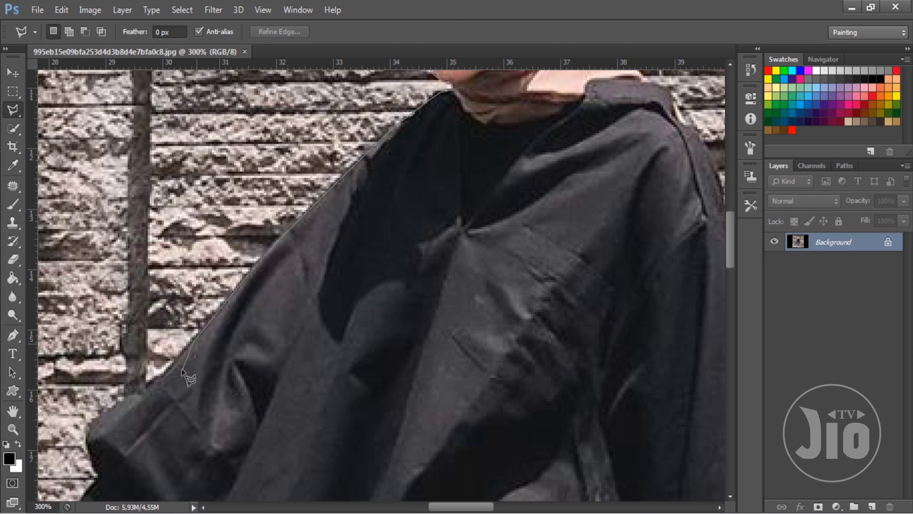
click(147, 387)
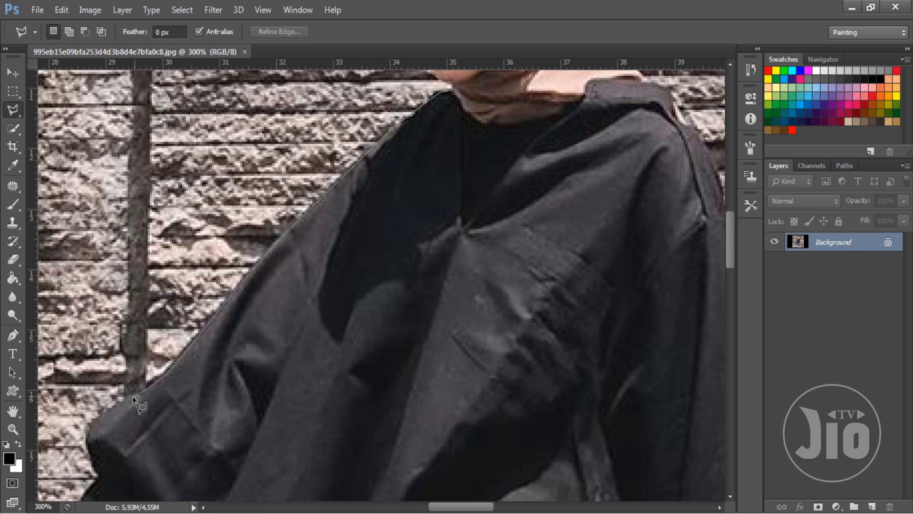
click(93, 420)
click(88, 428)
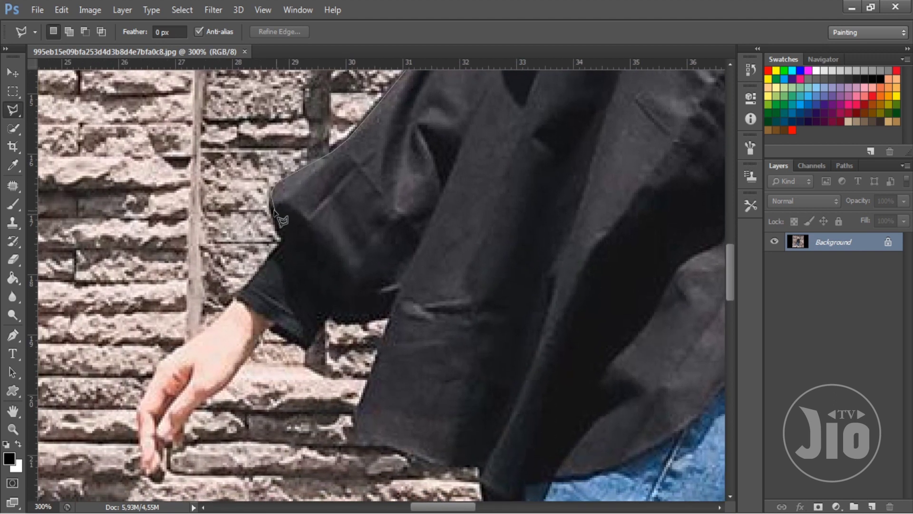
- Continue the lasso outline around the sleeve's lower bulge and cuff onto the back of the front hand
click(273, 213)
click(278, 233)
click(282, 238)
click(255, 275)
click(234, 299)
click(212, 325)
click(176, 350)
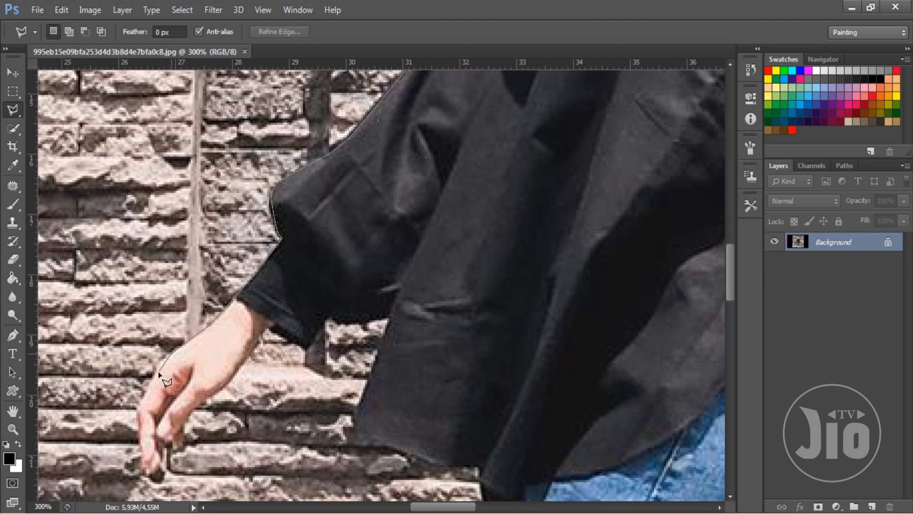
- Continue the lasso outline down the front hand and around its fingertips
click(155, 371)
click(143, 405)
click(138, 426)
click(140, 470)
click(151, 474)
click(159, 464)
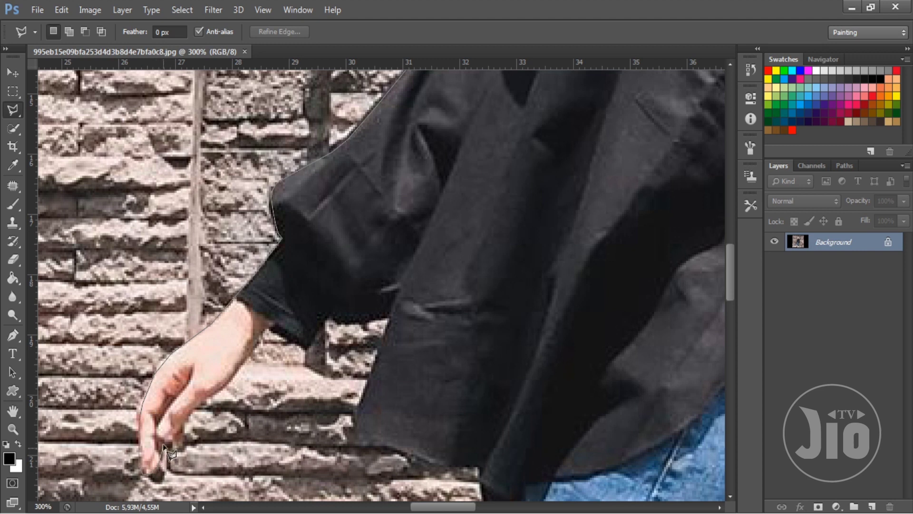
click(163, 445)
click(172, 440)
- Continue the lasso outline back up the palm side of the hand and along the cuff's lower edge
click(188, 417)
click(204, 402)
click(215, 392)
click(230, 380)
click(243, 361)
click(256, 345)
click(268, 328)
click(302, 344)
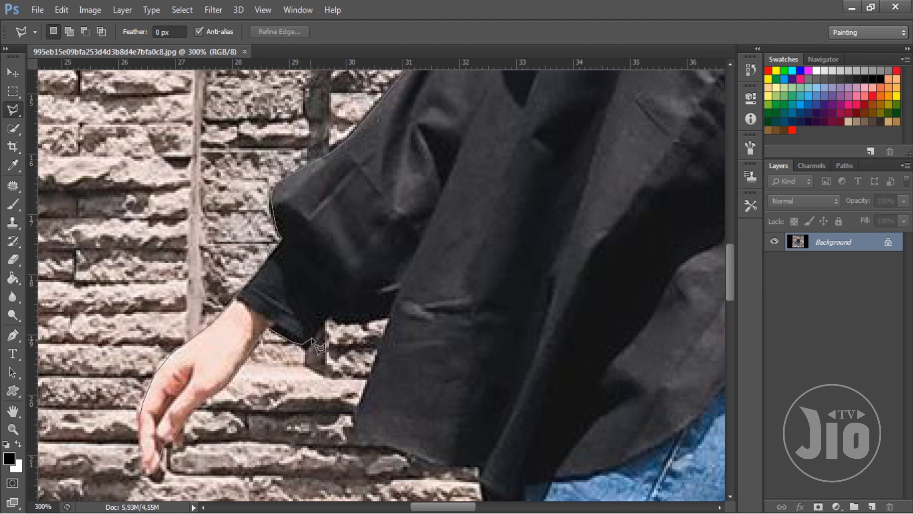
- Continue the lasso outline under the sleeve, down the shirt's front edge and along its hem to the jeans
click(327, 317)
click(388, 319)
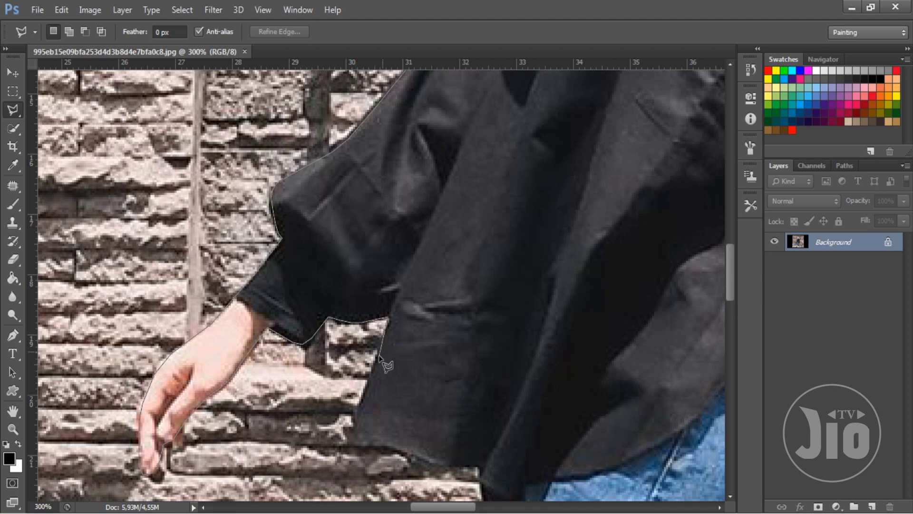
click(347, 440)
click(386, 445)
click(409, 452)
scroll(458, 471, down, 3)
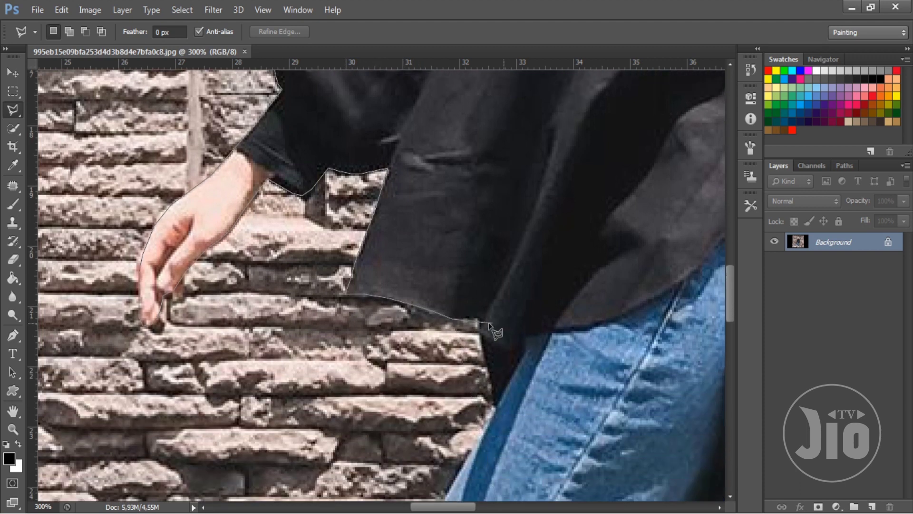
click(477, 321)
click(496, 407)
- Continue the lasso outline from the shirt hem down the forward leg's thigh and around the knee bulge
scroll(496, 407, down, 3)
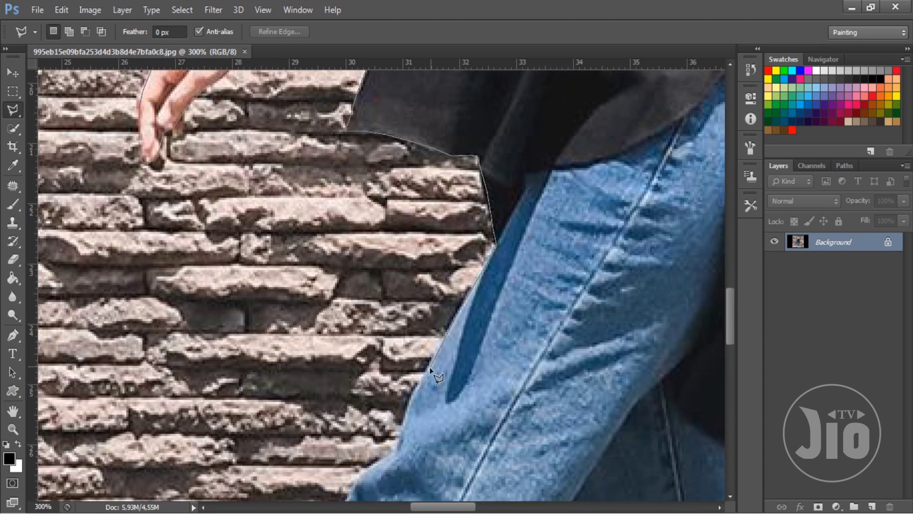
click(429, 367)
scroll(398, 449, down, 3)
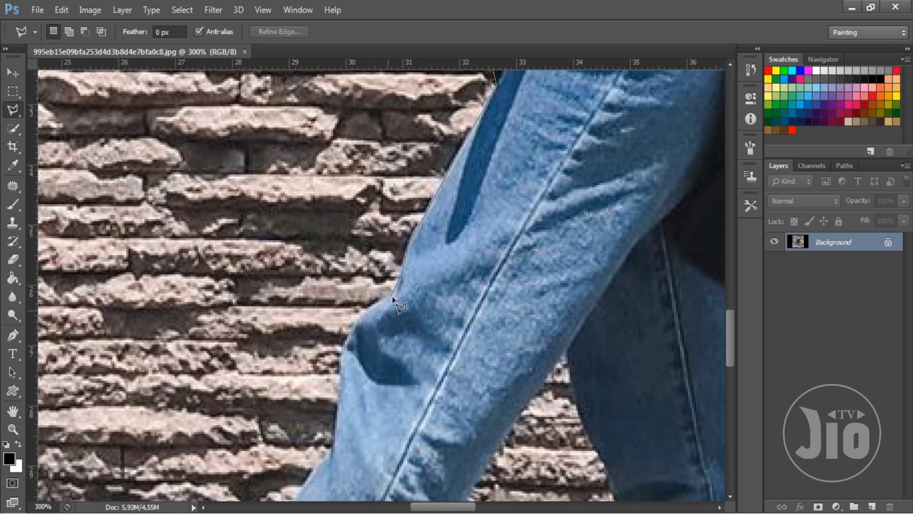
click(395, 292)
click(374, 308)
click(354, 329)
click(343, 351)
- Continue the lasso outline down the forward leg's shin, past the jeans cuff to the bare ankle
scroll(336, 451, down, 3)
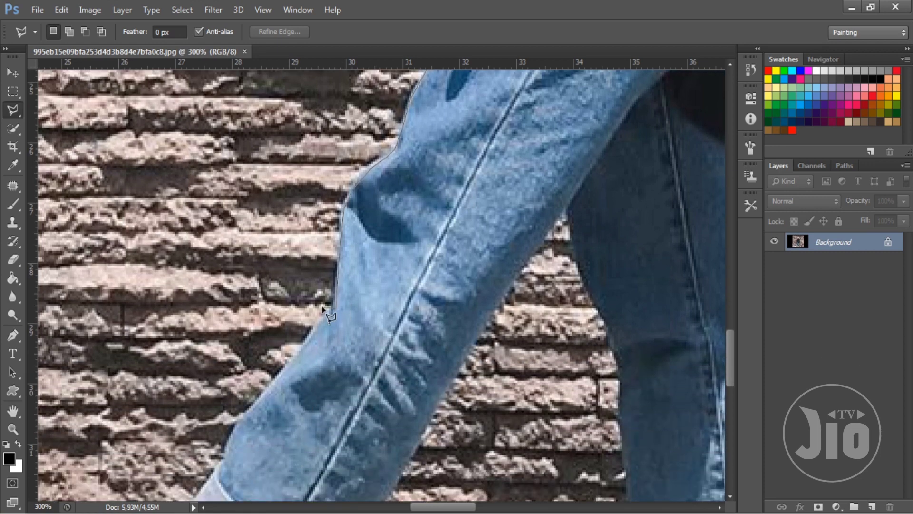
click(320, 321)
click(283, 371)
click(232, 437)
scroll(185, 497, down, 2)
scroll(186, 496, down, 1)
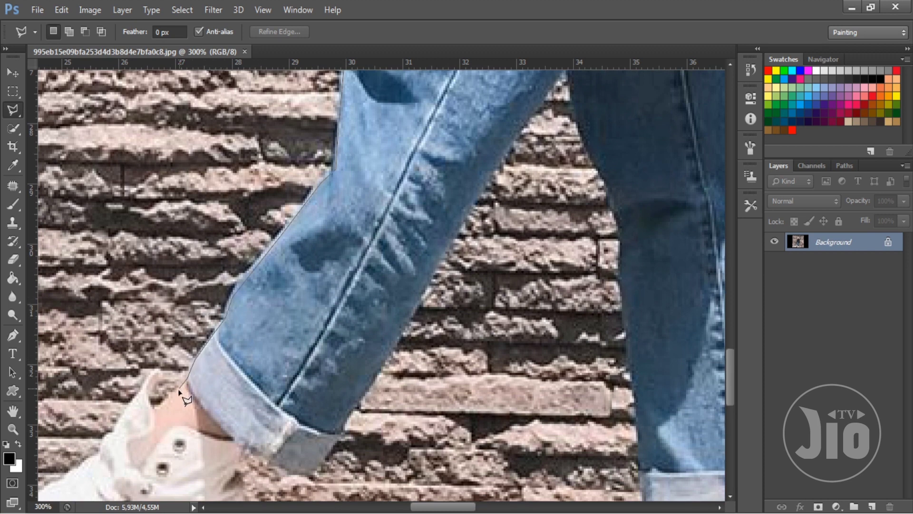
click(170, 401)
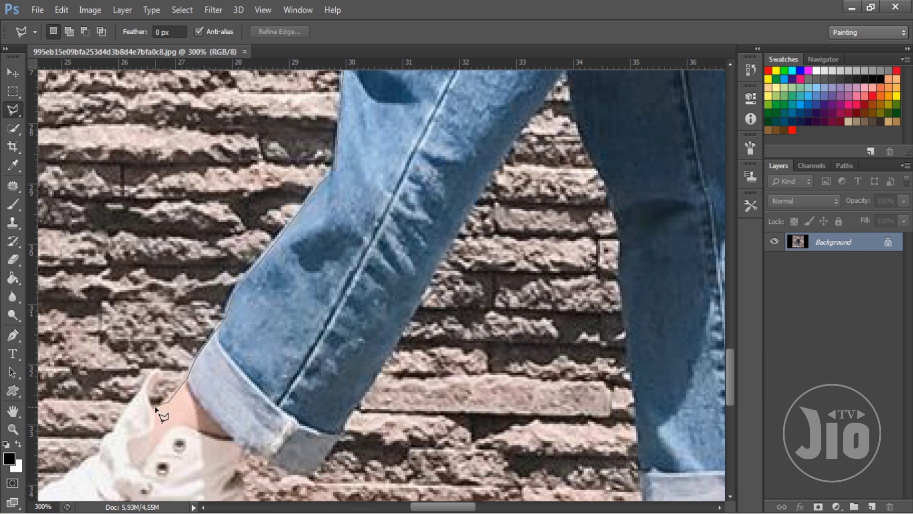
- Continue the lasso outline around the forward shoe's tongue and along its upper side to the toe
click(159, 381)
click(143, 385)
click(134, 398)
click(119, 422)
click(113, 431)
key(space)
drag(230, 378, 369, 192)
click(232, 270)
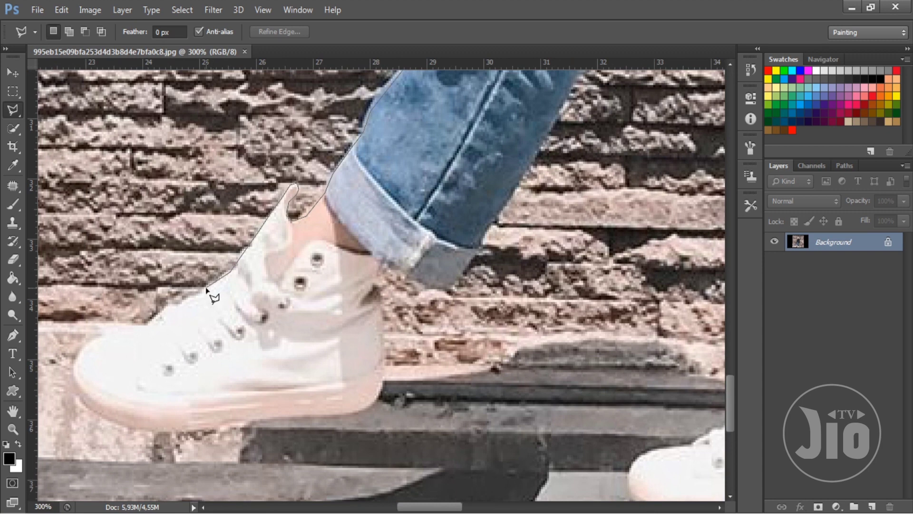
click(153, 324)
click(81, 353)
click(74, 374)
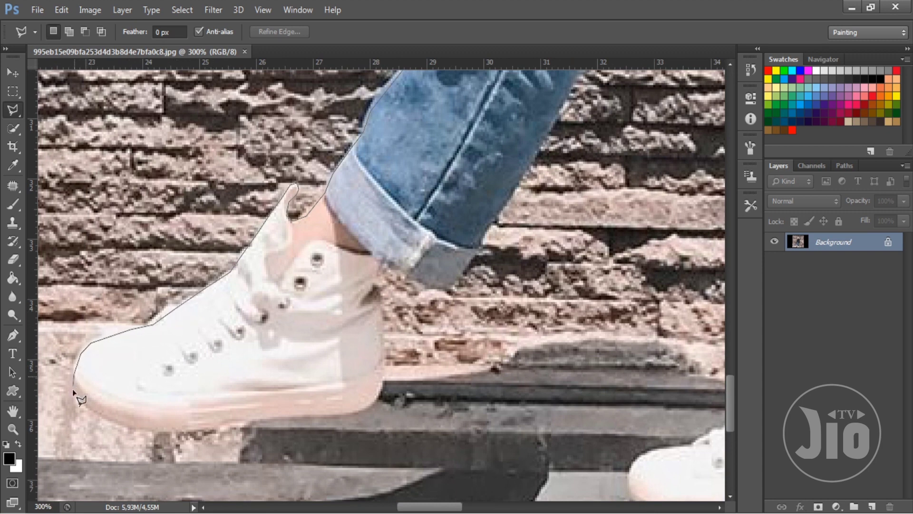
- Continue the lasso outline along the forward shoe's sole and up its heel to the jeans cuff
click(91, 407)
click(112, 421)
click(162, 430)
click(357, 407)
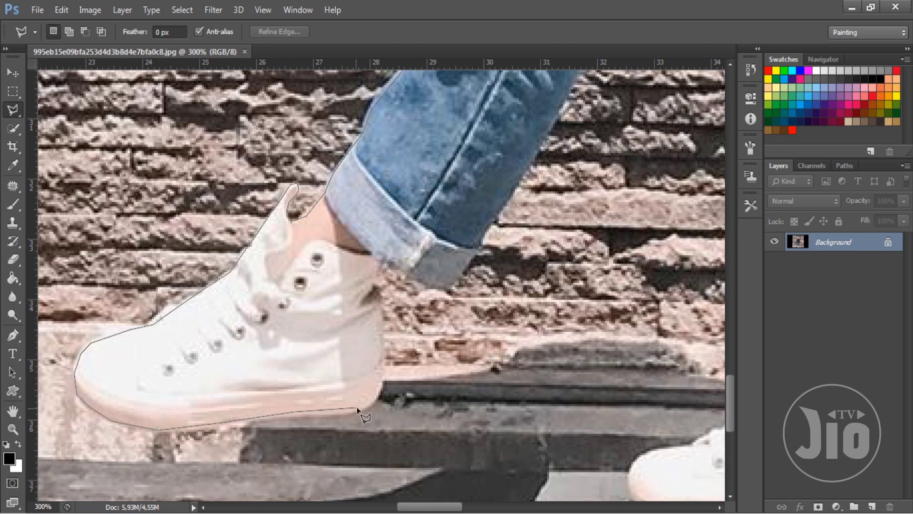
click(370, 402)
click(383, 319)
click(373, 281)
click(380, 261)
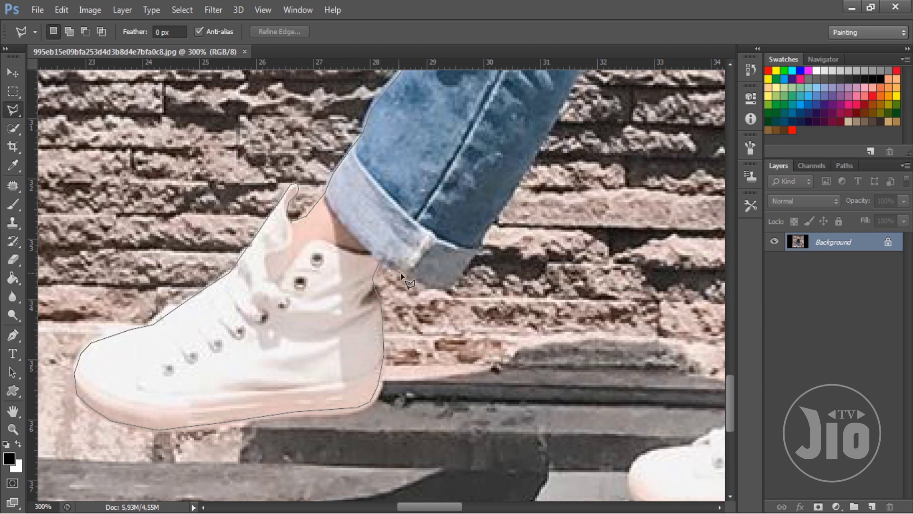
- Continue the lasso outline around the forward leg's cuff and up its back edge to where the legs meet
click(448, 289)
click(460, 277)
click(478, 248)
click(493, 225)
click(525, 175)
drag(549, 145, 233, 375)
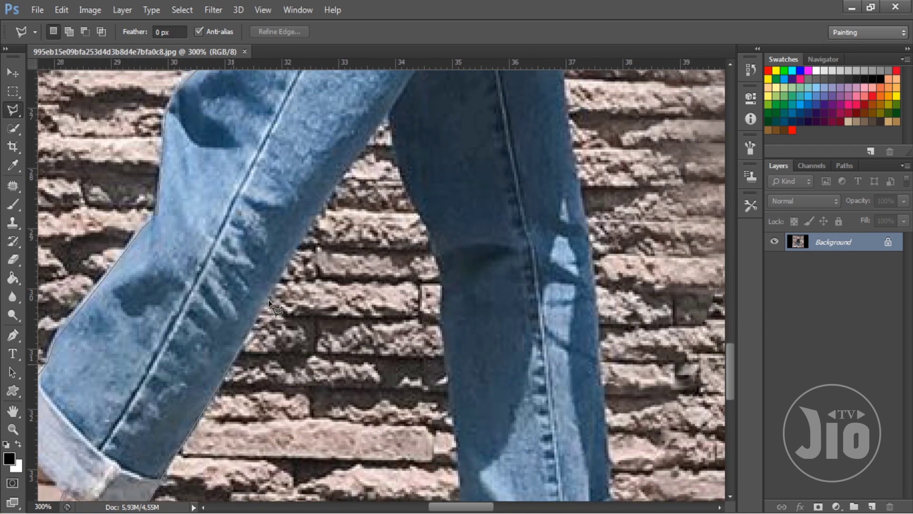
click(272, 289)
click(351, 164)
click(389, 113)
- Continue the lasso outline down the front edge of the standing leg to its cuff
click(401, 168)
click(422, 217)
click(438, 259)
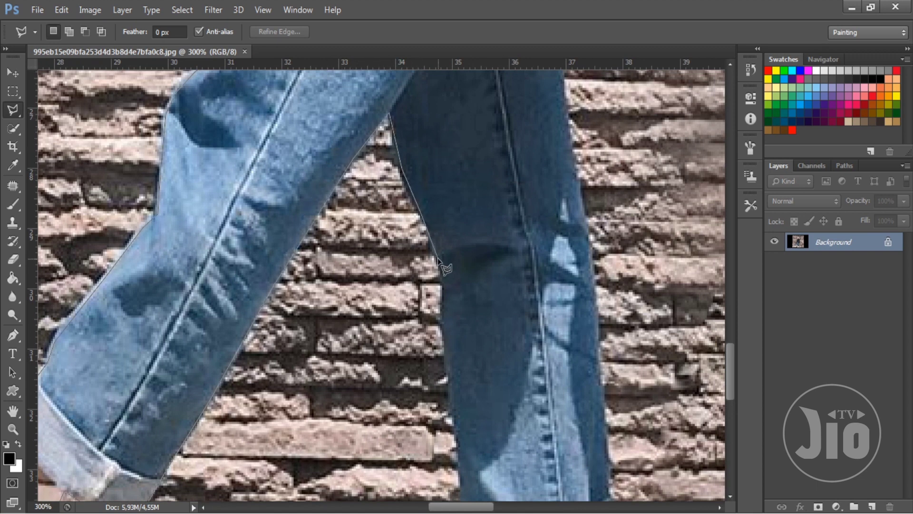
click(443, 306)
click(448, 371)
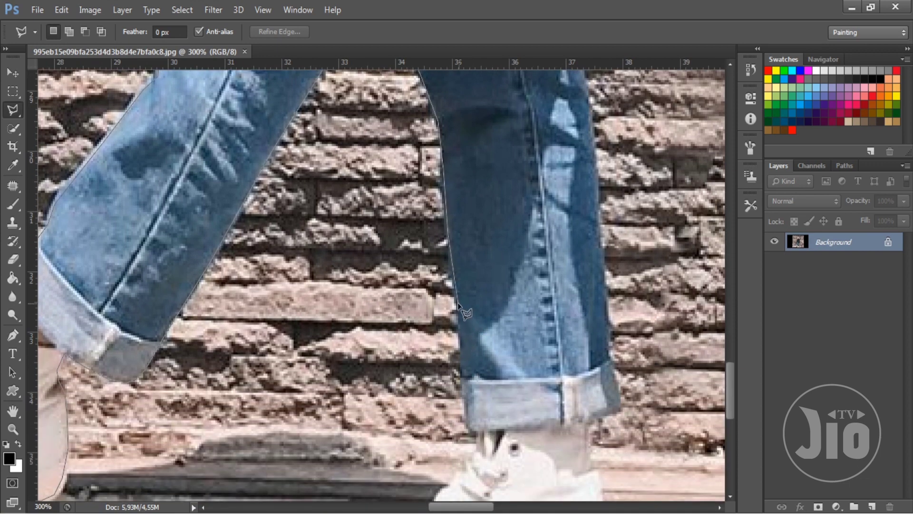
click(458, 303)
click(462, 357)
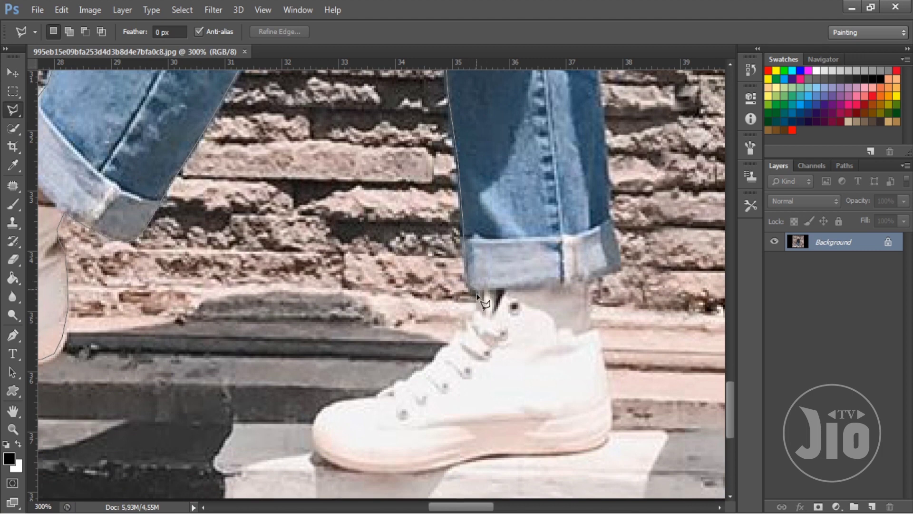
- Continue the lasso outline from the standing leg's ankle down the shoe's laced side and around the toe
click(478, 312)
click(467, 326)
click(447, 348)
click(431, 365)
click(386, 394)
click(363, 400)
click(343, 402)
click(325, 408)
click(314, 419)
click(314, 442)
click(320, 453)
click(334, 461)
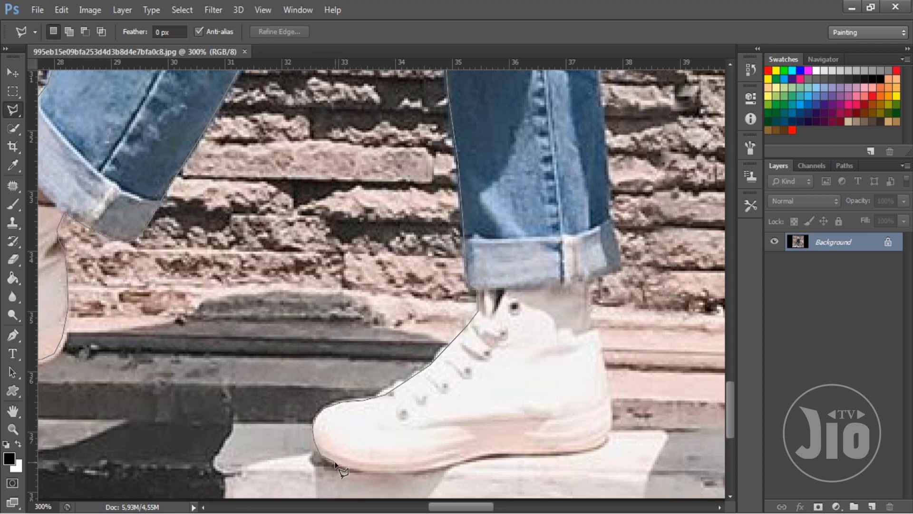
- Continue the lasso outline along the sole of the standing foot's shoe to the back of the heel
click(353, 468)
click(452, 464)
click(482, 455)
click(520, 455)
click(576, 451)
click(590, 447)
click(598, 442)
click(605, 434)
click(609, 420)
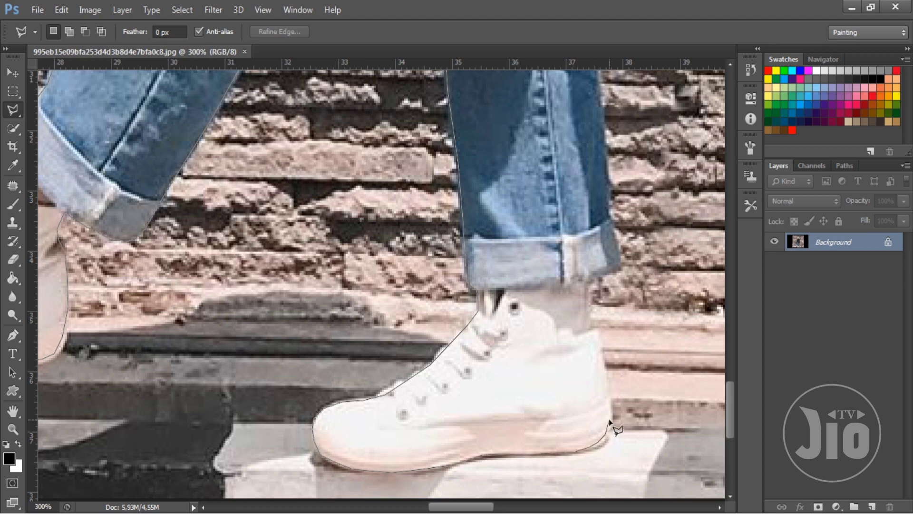
- Continue the lasso outline up the standing foot's heel and ankle and around the lower edge of the cuff
click(609, 383)
click(598, 334)
click(589, 324)
click(586, 304)
click(587, 283)
click(611, 276)
click(616, 268)
- Continue the lasso outline up the back edge of the standing leg to the black shirt's rear hem
click(610, 219)
click(610, 204)
click(606, 137)
click(599, 99)
scroll(597, 72, up, 3)
click(591, 141)
scroll(592, 71, up, 2)
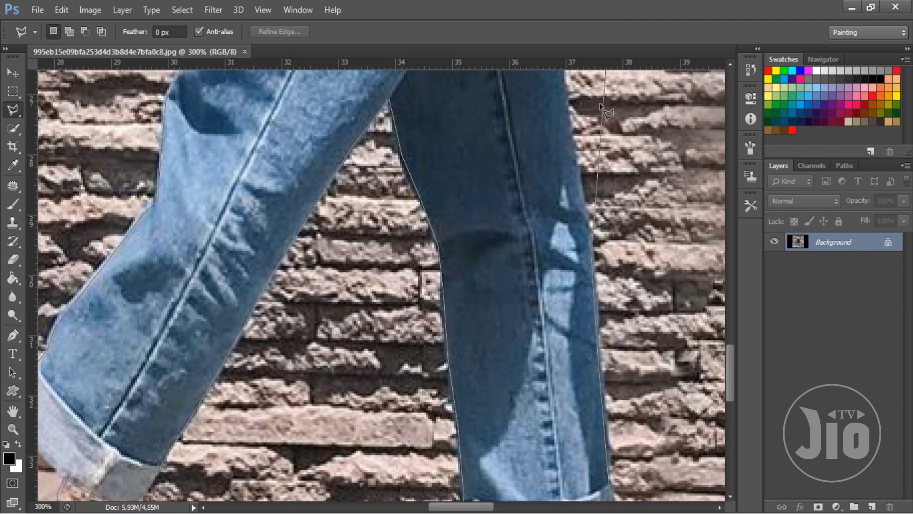
click(581, 185)
scroll(590, 71, up, 2)
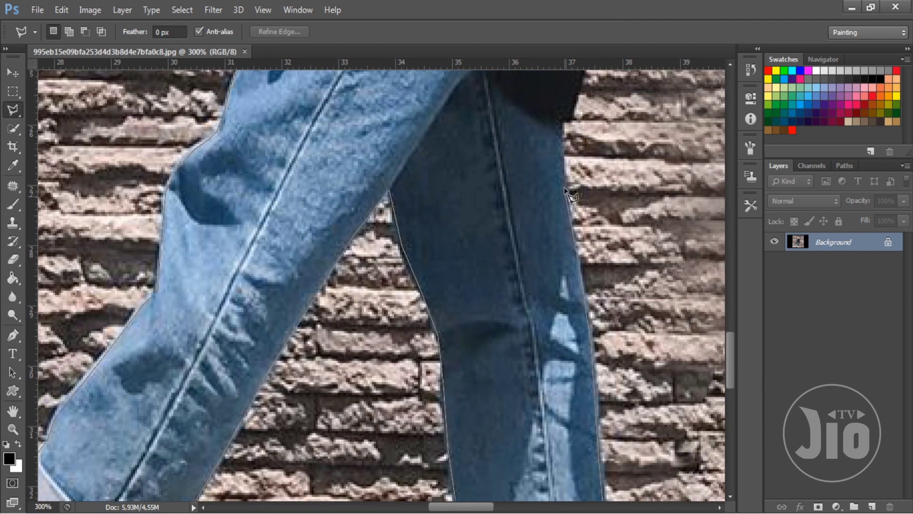
click(565, 189)
click(562, 130)
click(563, 122)
- Continue the lasso outline up the shirt's rear edge and around the peak of the gap beside the rear sleeve
scroll(571, 117, up, 4)
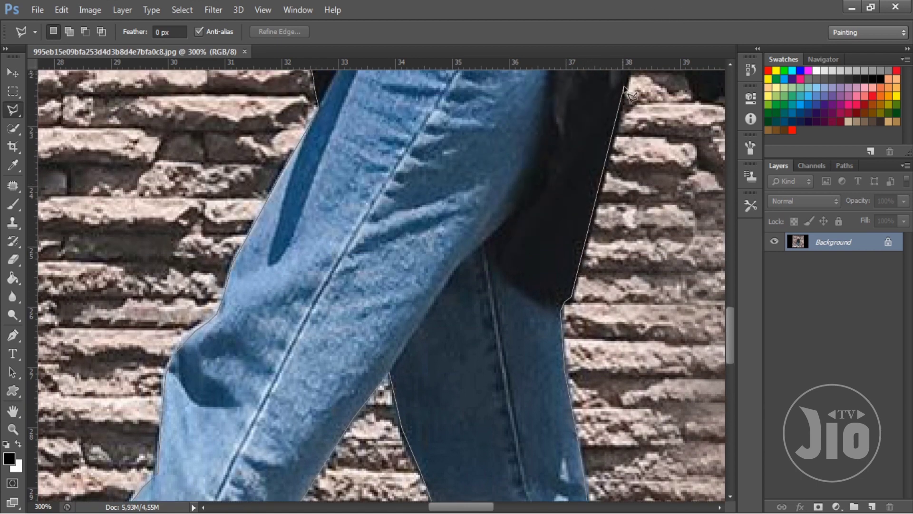
click(622, 91)
key(space)
mouse_move(630, 104)
mouse_down()
mouse_move(559, 246)
mouse_move(529, 346)
mouse_up()
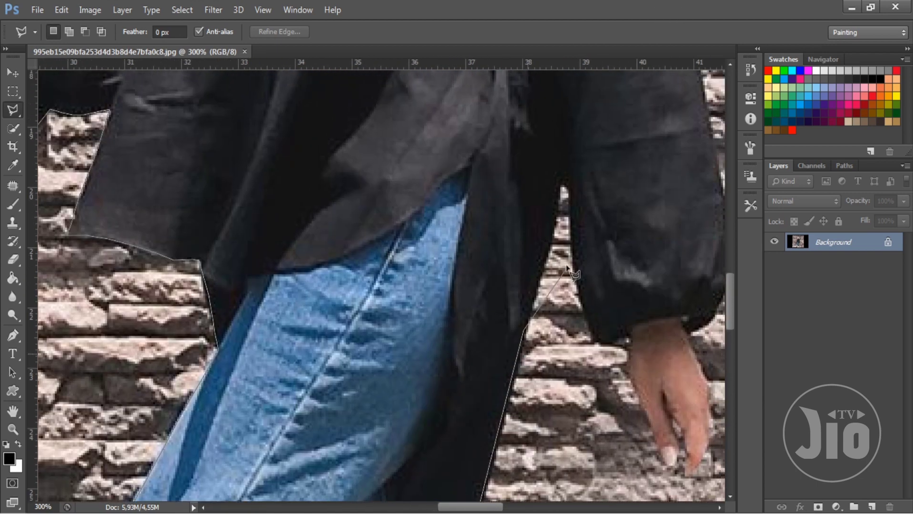
click(556, 199)
click(561, 184)
click(569, 186)
- Continue the lasso outline down the rear sleeve's inner edge and along its cuff to the wrist
click(571, 206)
click(573, 228)
click(580, 284)
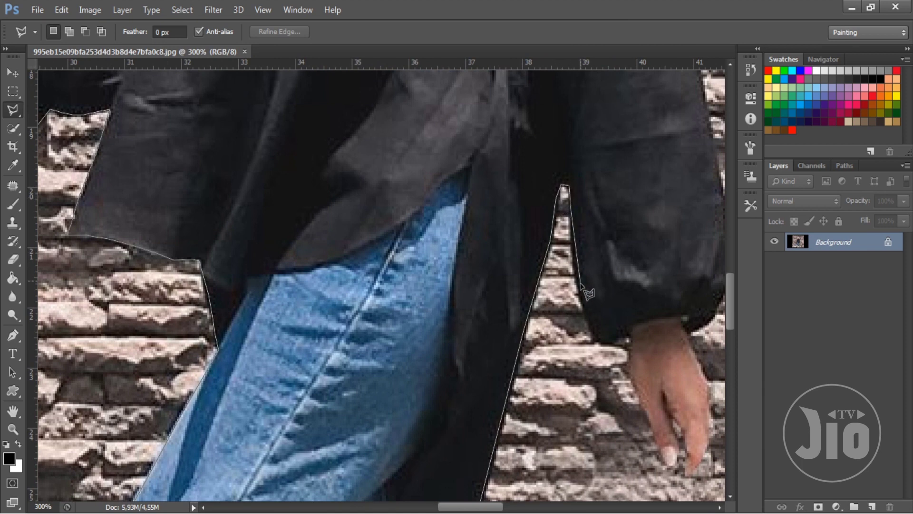
click(588, 318)
click(596, 335)
click(607, 337)
click(619, 339)
click(629, 339)
- Continue the lasso outline down the inner side of the rear hand and around the first fingertip
drag(436, 176, 400, 144)
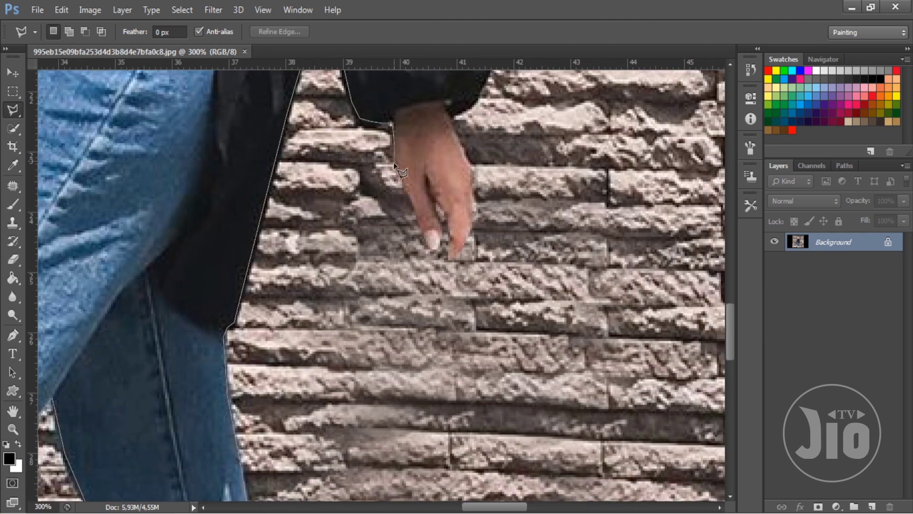
click(395, 164)
click(409, 194)
click(423, 241)
click(431, 248)
click(435, 248)
click(439, 241)
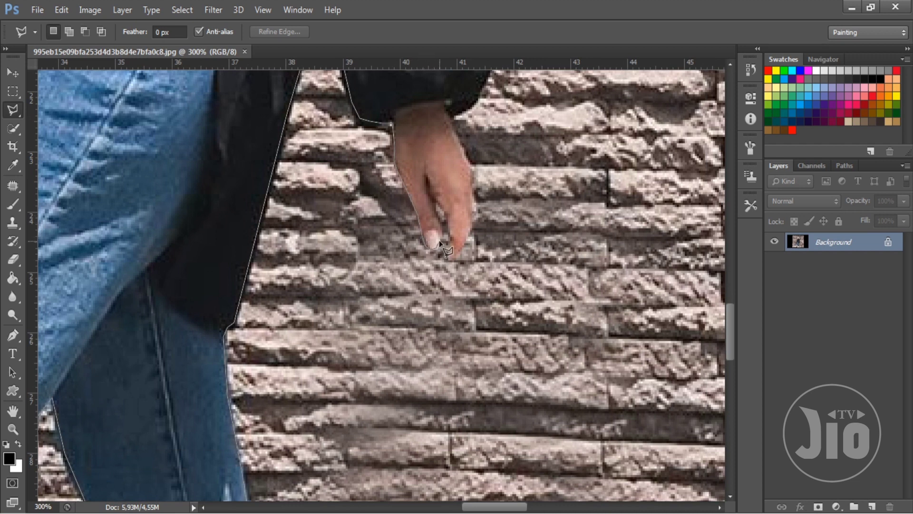
- Continue the lasso outline around the rear hand's remaining fingers and up its outer side to the sleeve cuff
click(442, 212)
click(451, 258)
click(471, 231)
click(465, 159)
click(450, 119)
click(465, 110)
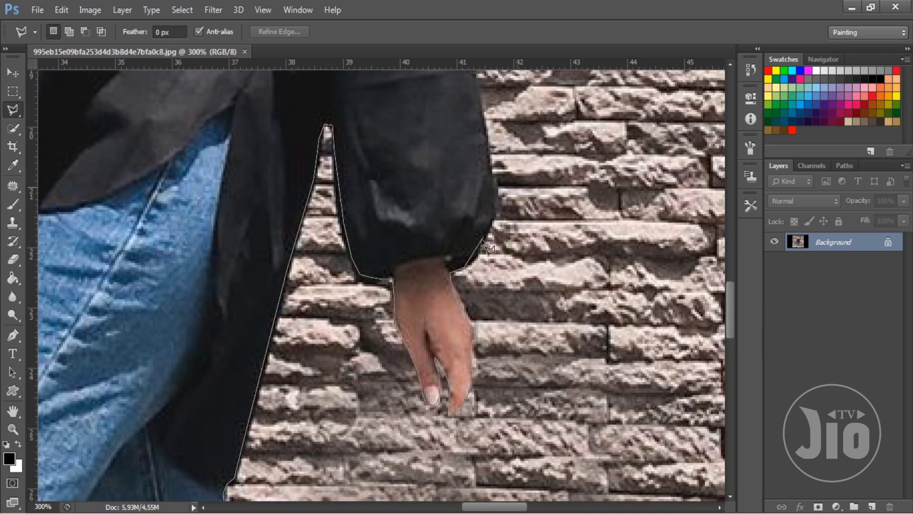
- Continue the lasso outline around the rear sleeve's cuff bulge and onto its outer edge
click(475, 260)
click(485, 239)
click(493, 215)
click(493, 185)
click(484, 109)
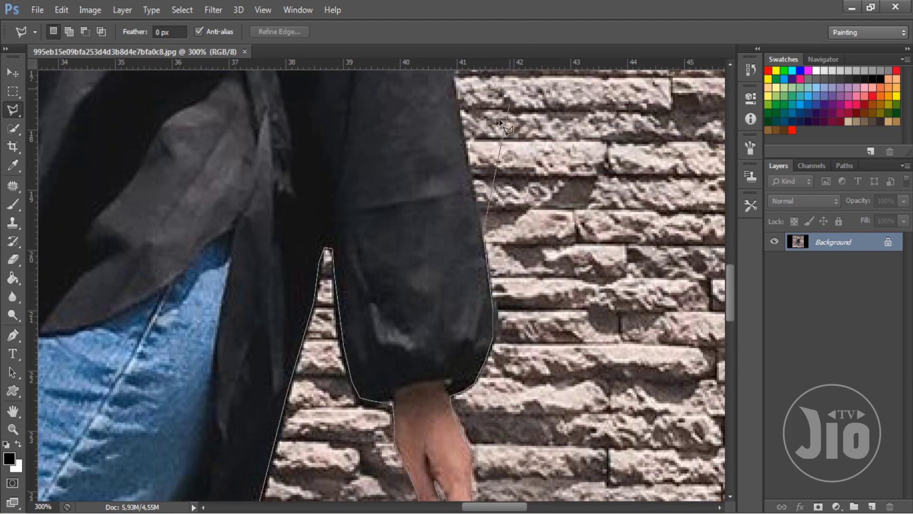
- Continue the lasso outline up the rear sleeve and over the shoulder, closing the selection at the headscarf
drag(476, 142, 473, 371)
click(430, 232)
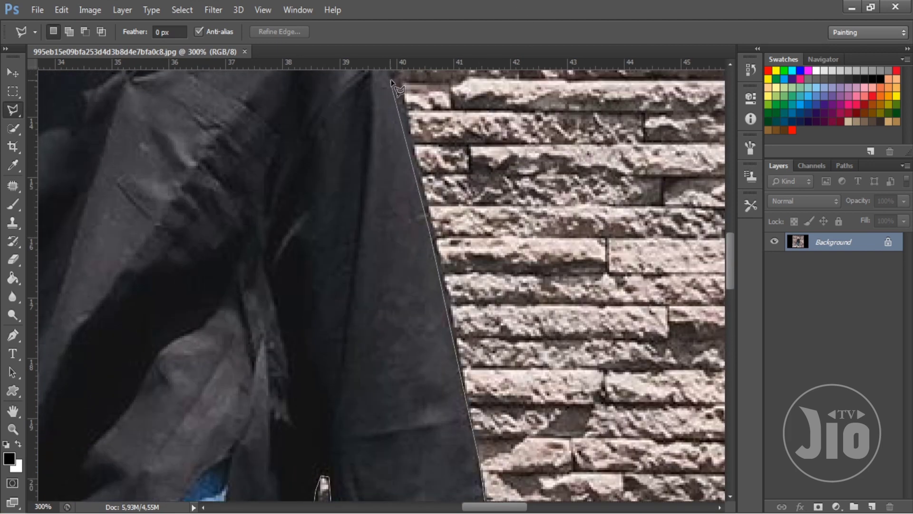
click(398, 84)
drag(404, 118, 445, 407)
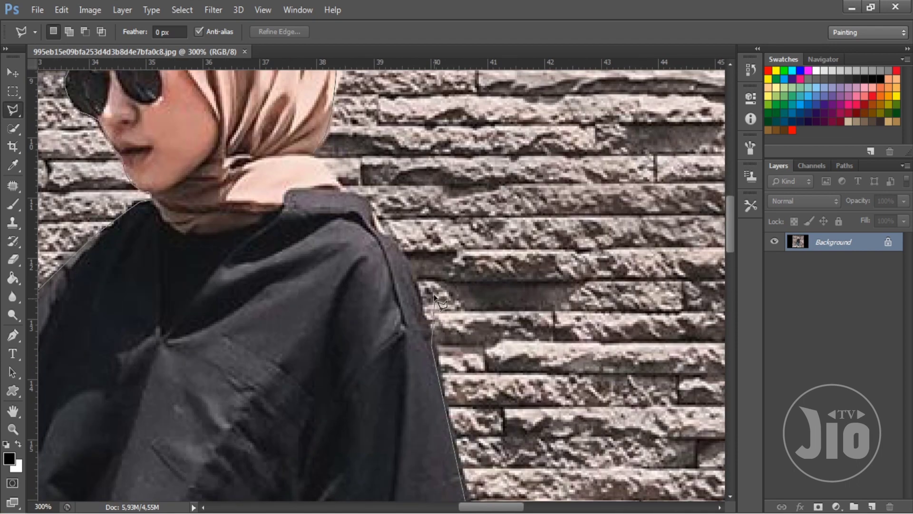
click(411, 272)
click(371, 204)
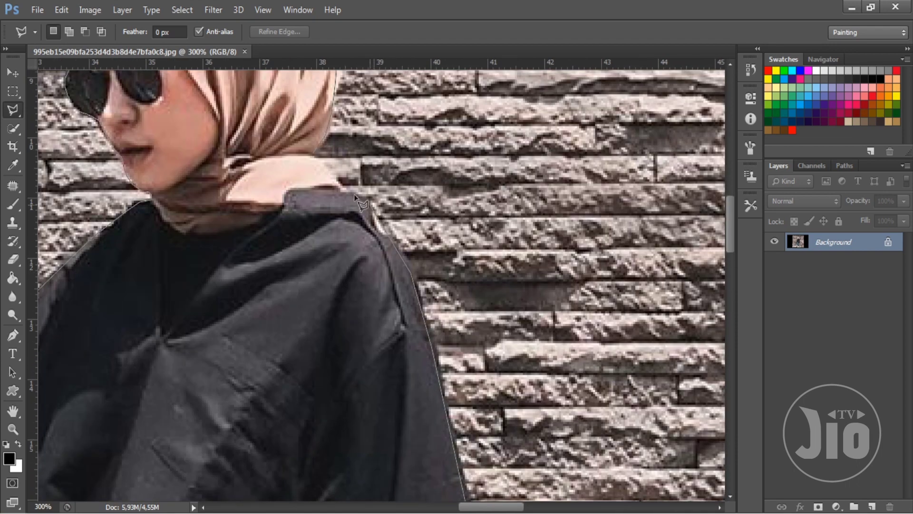
click(312, 155)
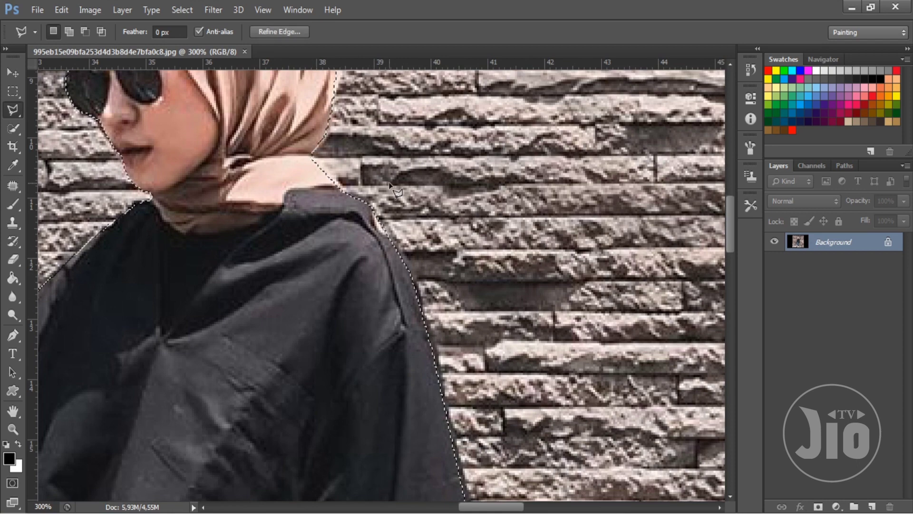
- Copy the selected woman to a new layer and check the cutout by temporarily hiding the Background layer
click(271, 12)
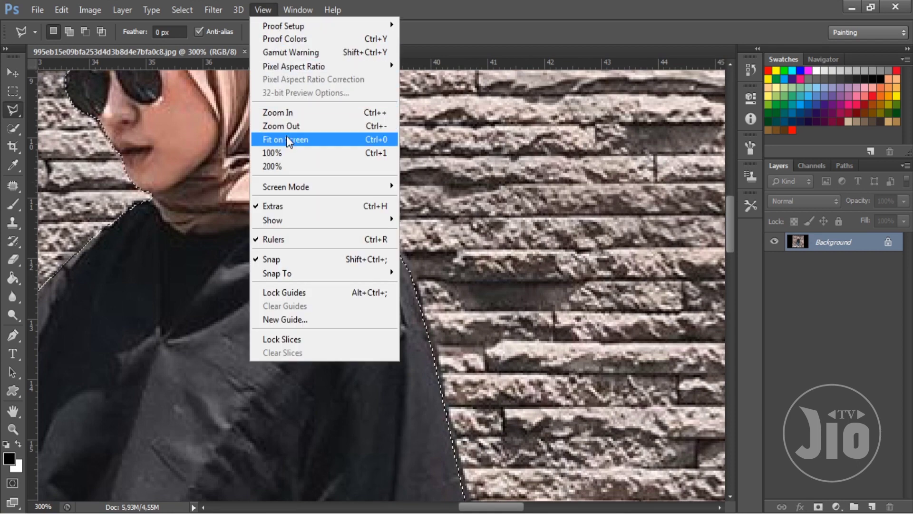
click(286, 141)
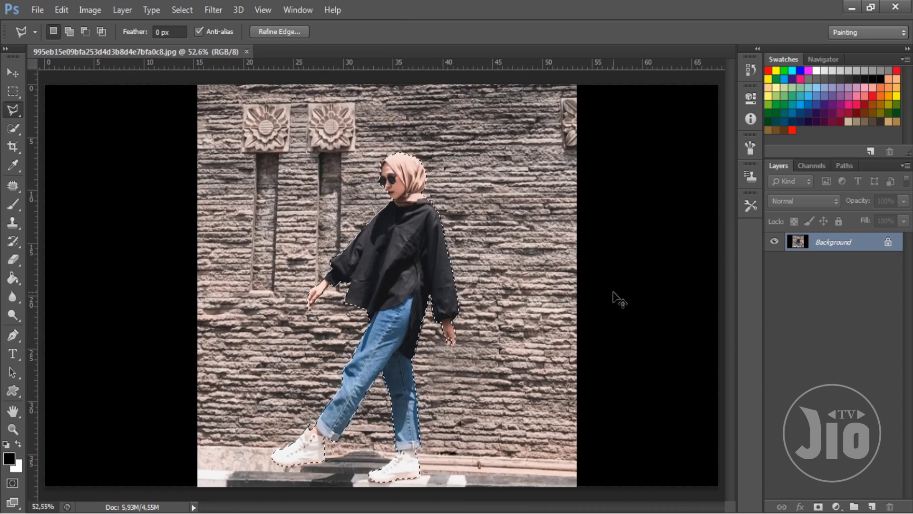
key(ctrl+j)
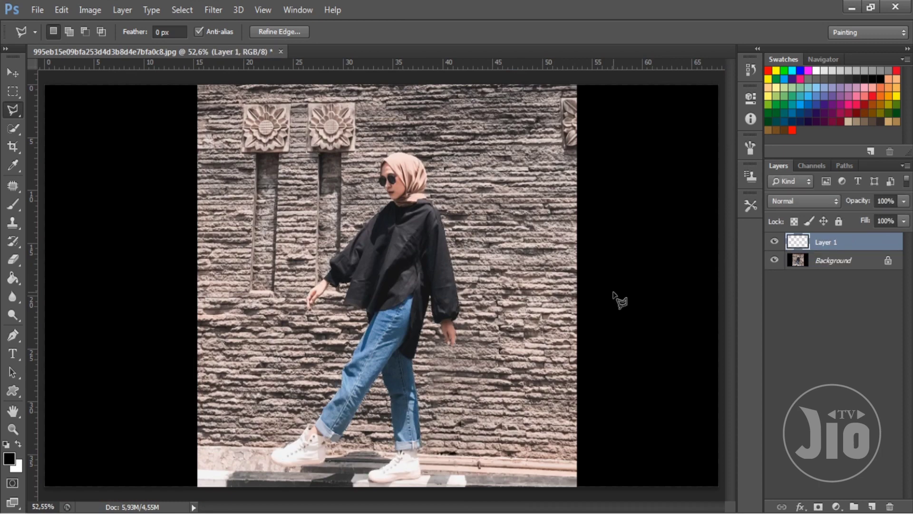
click(774, 260)
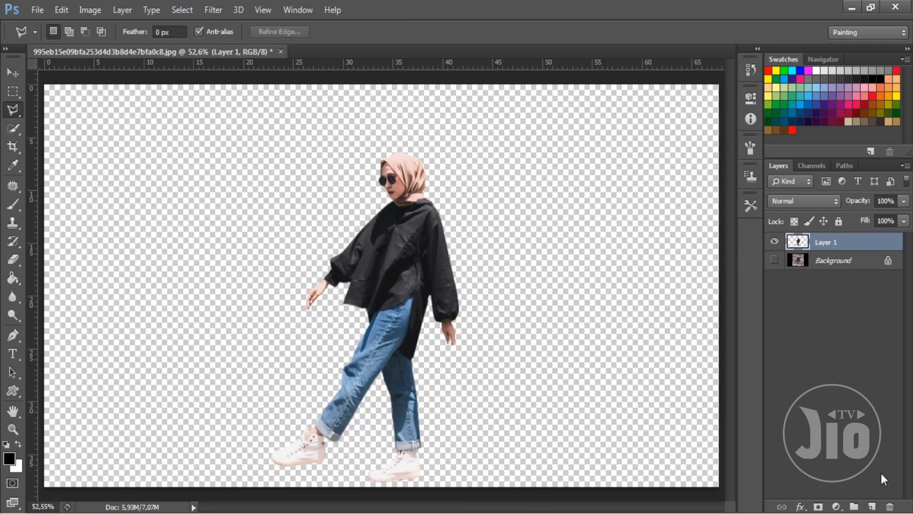
click(774, 260)
- Add a gradient fill layer directly above the Background layer using the Black, White preset
click(844, 264)
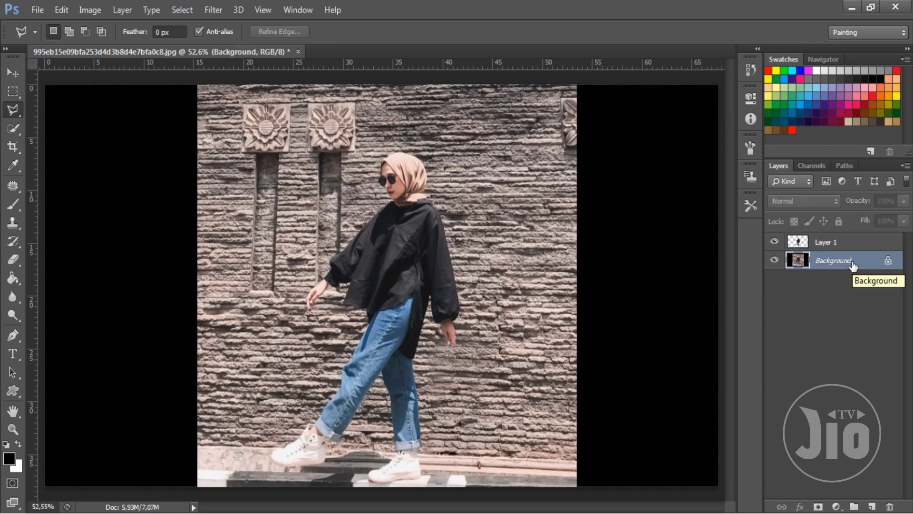
click(838, 508)
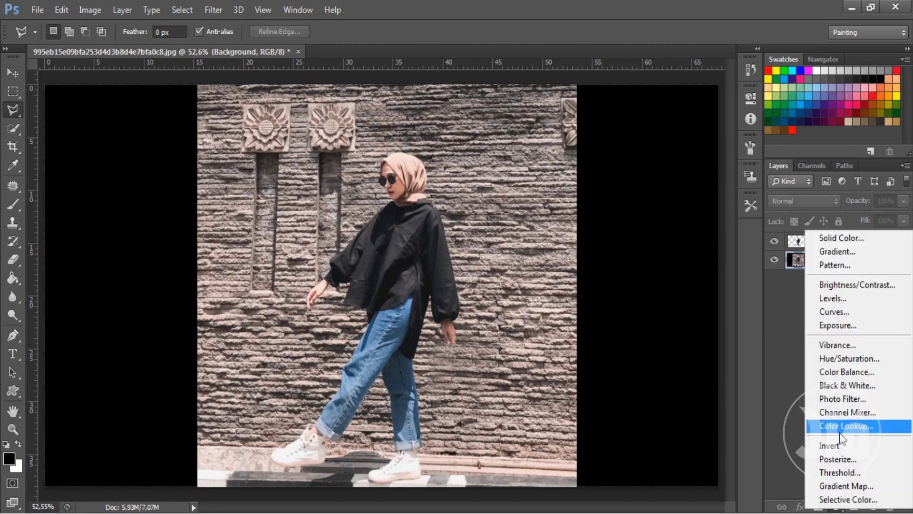
click(849, 253)
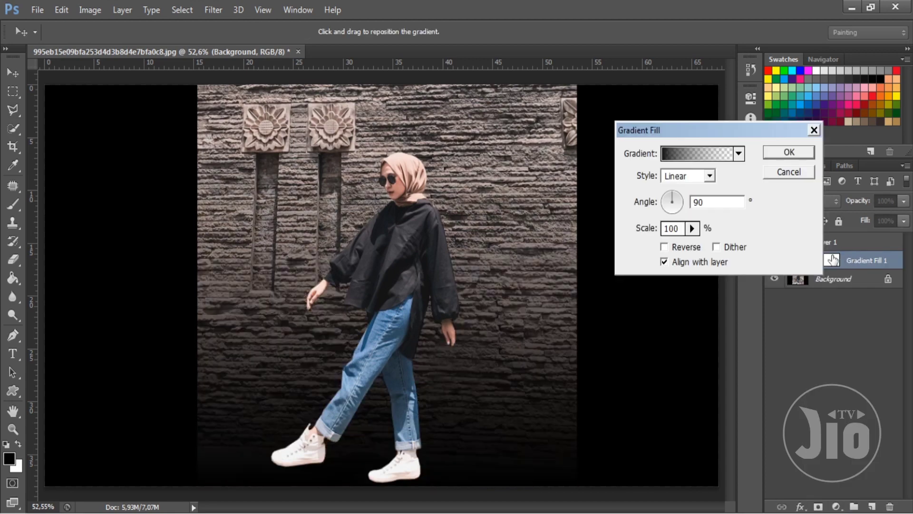
click(709, 157)
click(702, 82)
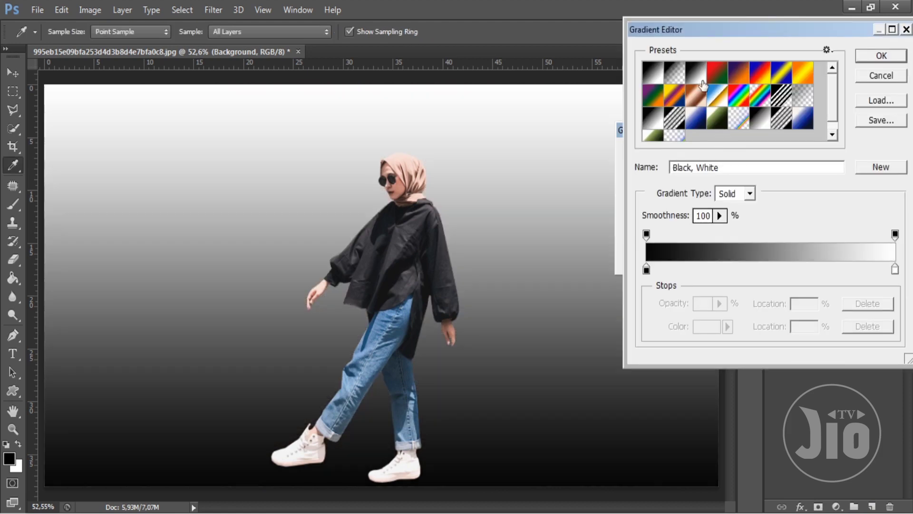
- Change the gradient's black color stop to light gray and accept the edited gradient
click(646, 270)
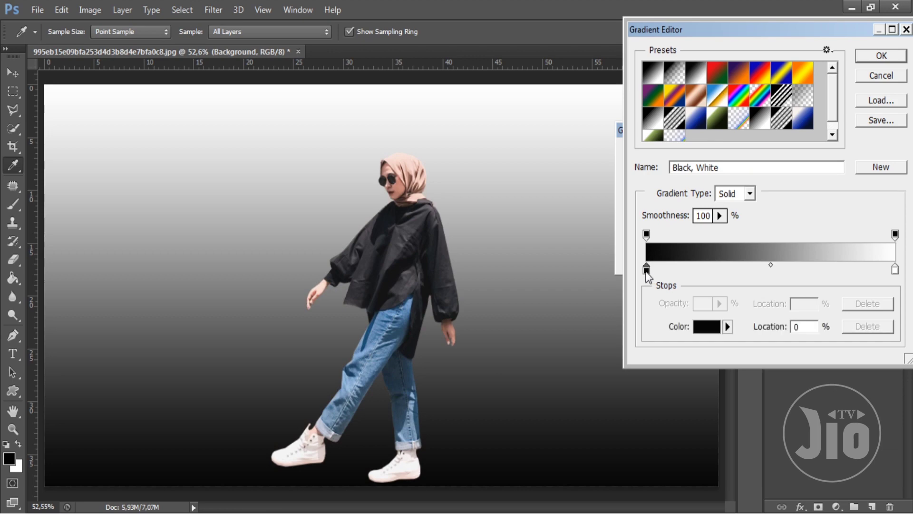
click(706, 328)
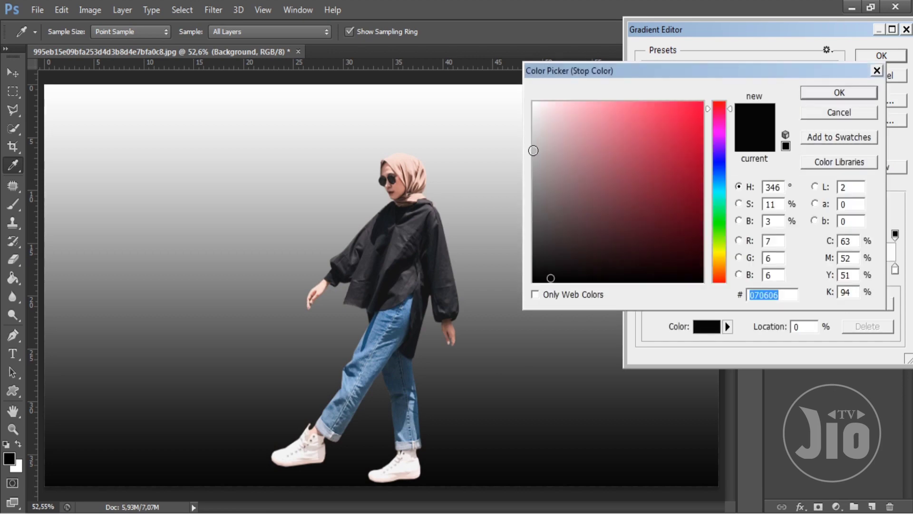
click(532, 144)
click(839, 93)
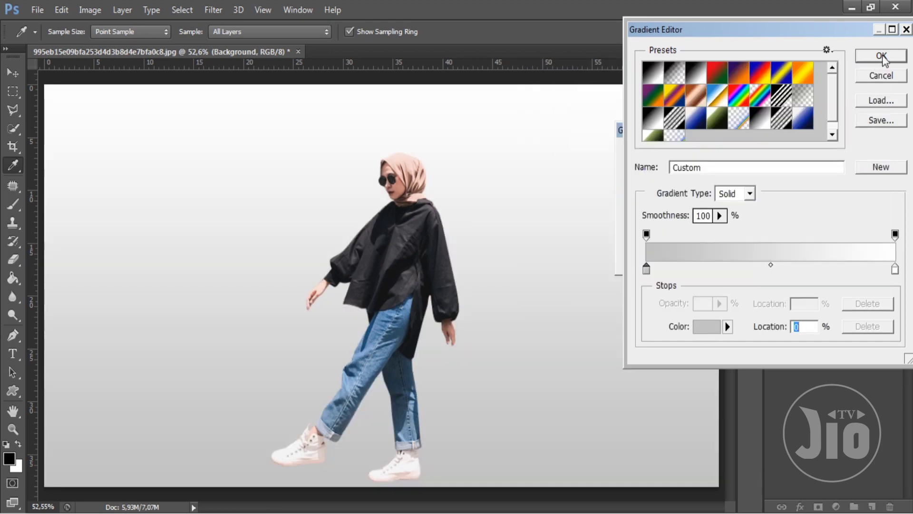
click(881, 55)
- Set the gradient fill to Radial style, reversed, with a scale of 149%, and apply it
click(709, 176)
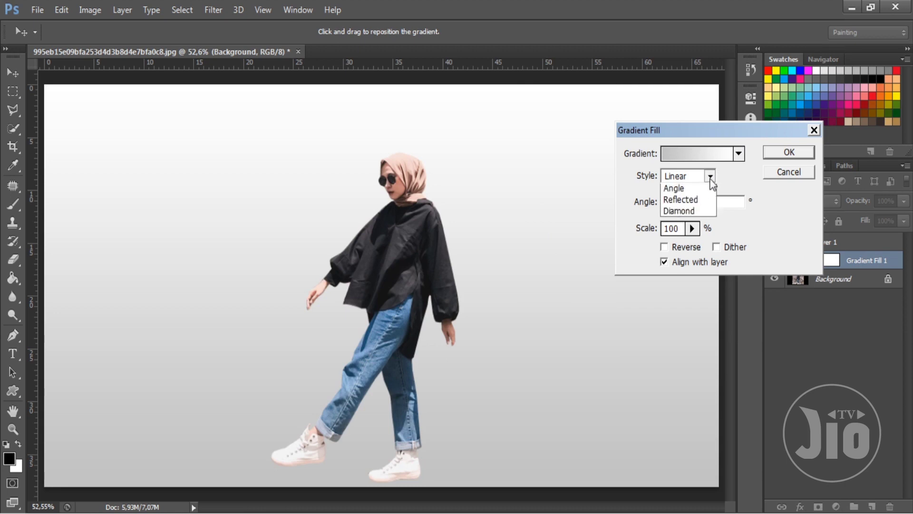
click(693, 199)
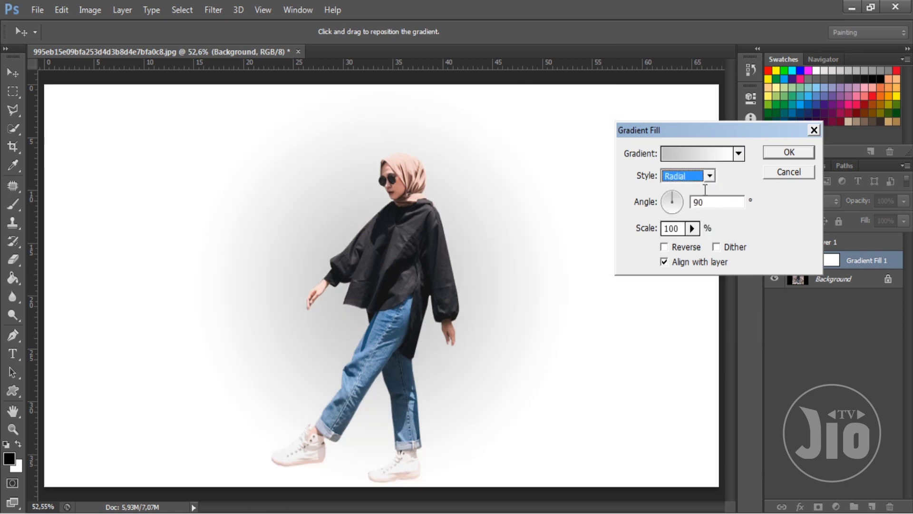
click(677, 247)
click(693, 229)
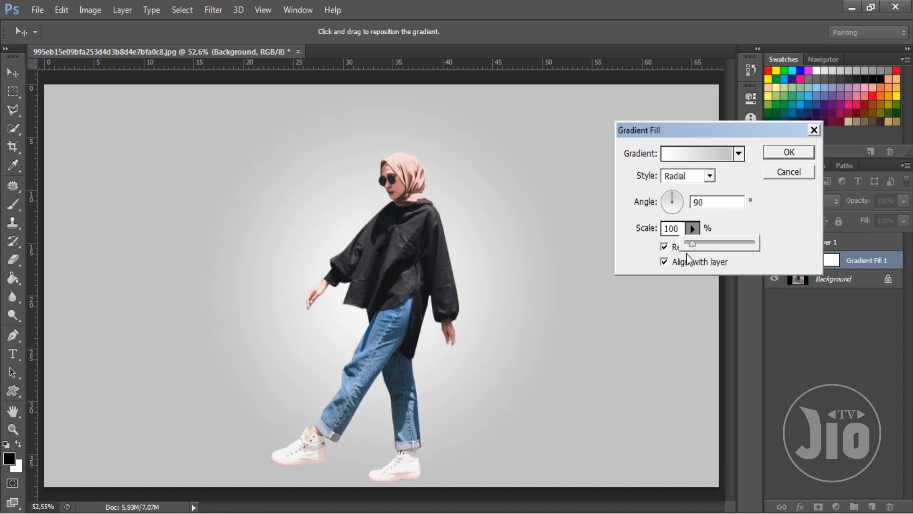
drag(692, 244, 694, 243)
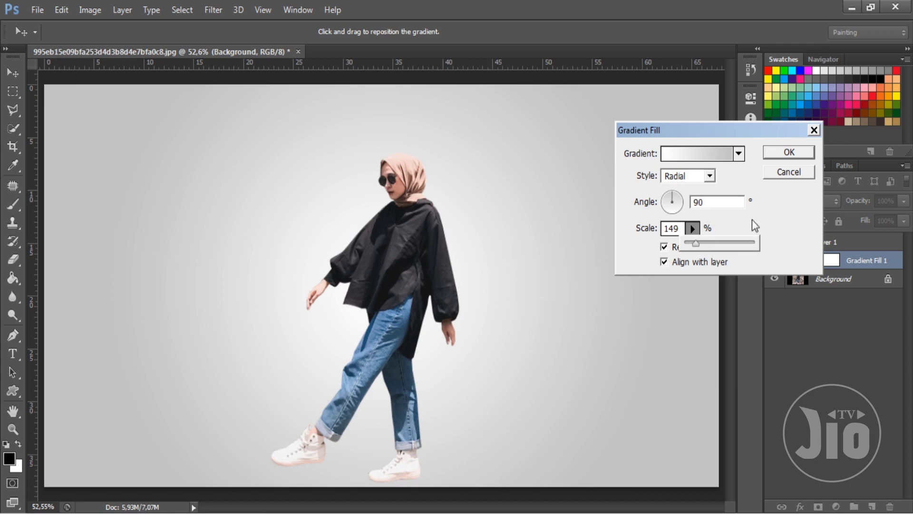
click(789, 153)
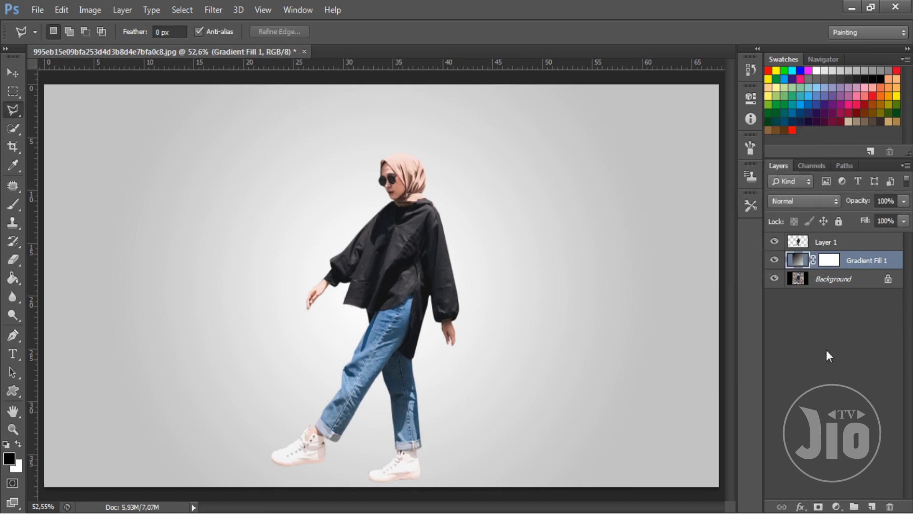
- Rename the woman's cutout layer as image
click(833, 243)
double_click(833, 242)
key(BackSpace)
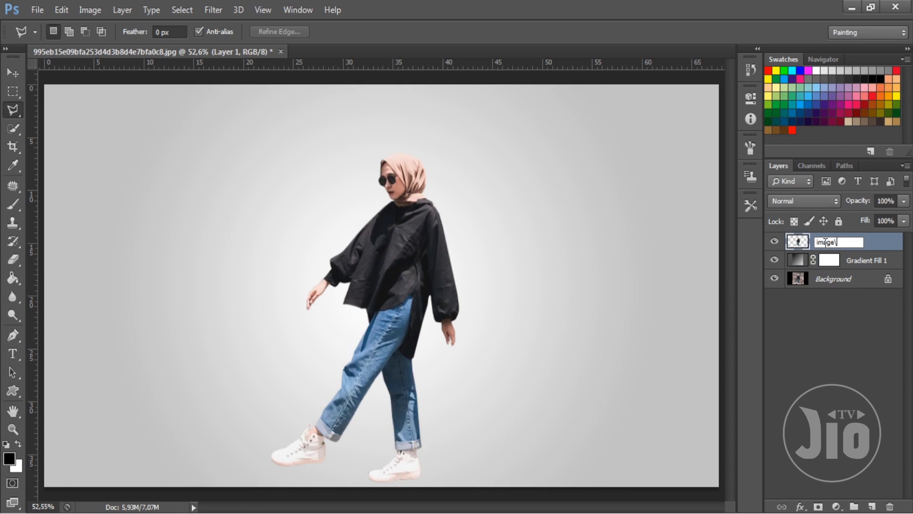
key(Return)
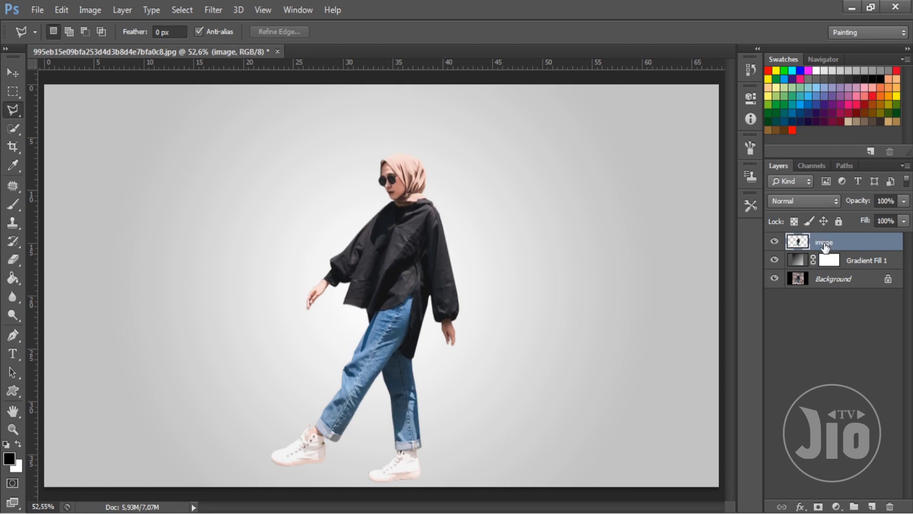
- Select a very narrow vertical strip through the woman with the Rectangular Marquee, from above the headscarf down to the rear shoe
click(13, 95)
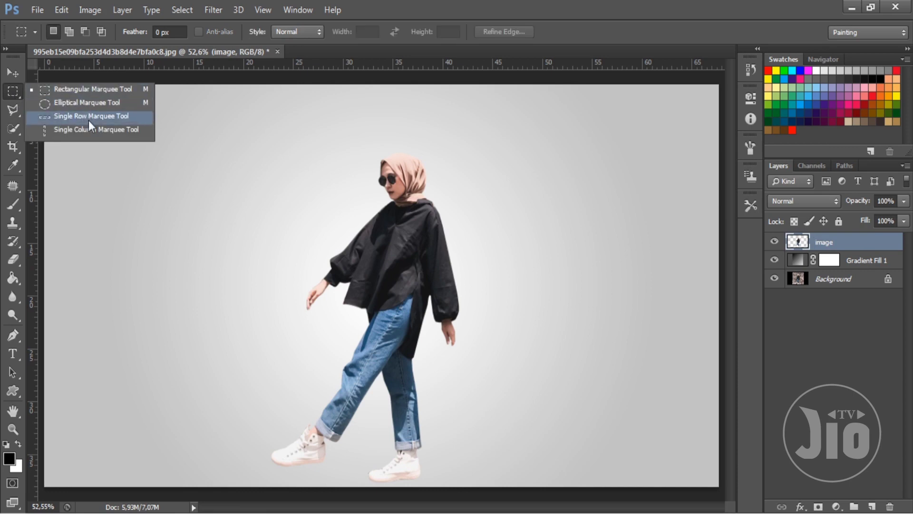
click(96, 96)
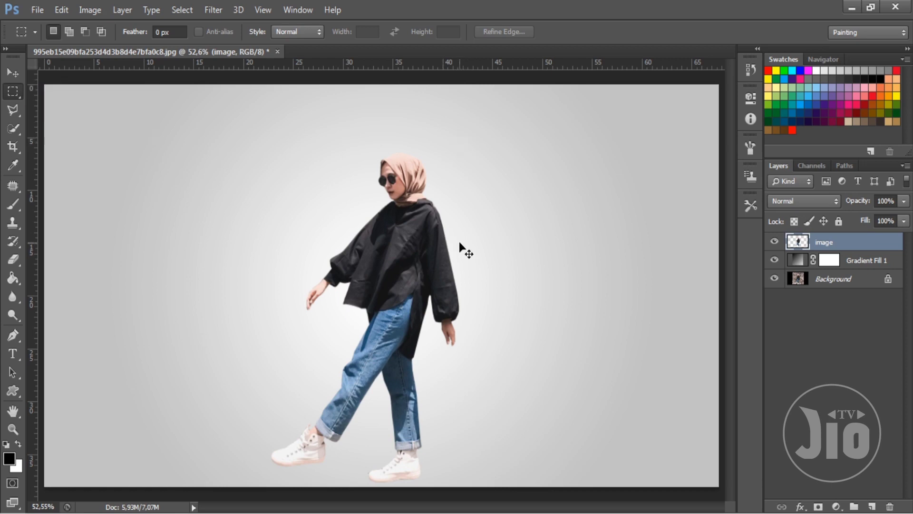
key(ctrl+plus)
key(ctrl+plus)
scroll(448, 280, up, 3)
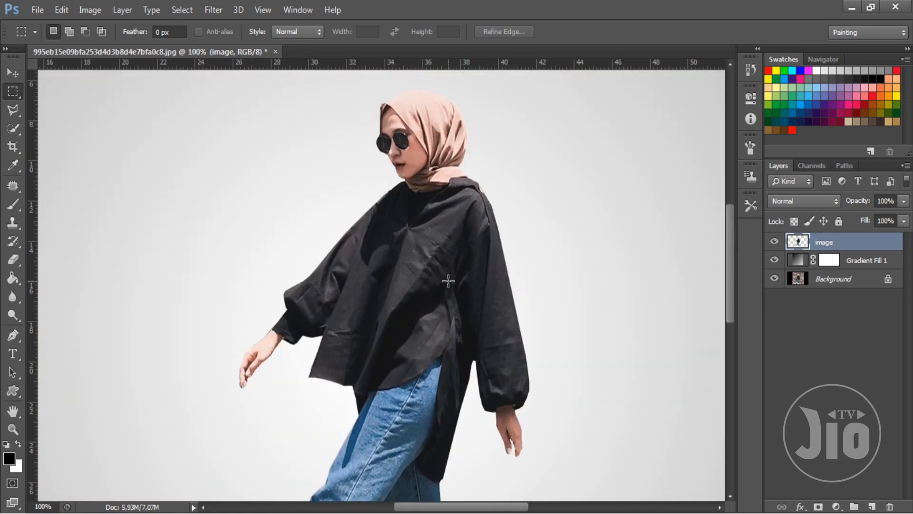
scroll(447, 281, up, 2)
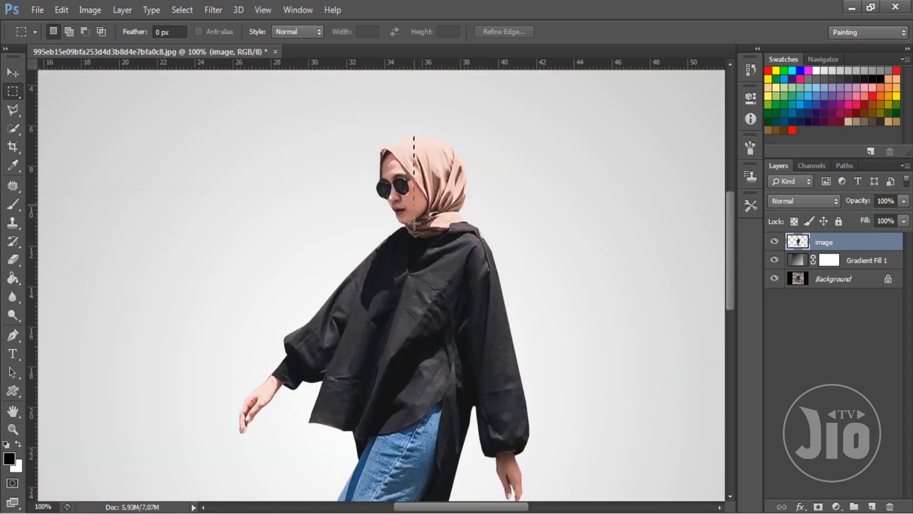
drag(414, 224, 415, 314)
- Examine the narrow strip selection at 300% along the woman's body, from the ankle up to the headscarf
key(ctrl+plus)
key(ctrl+plus)
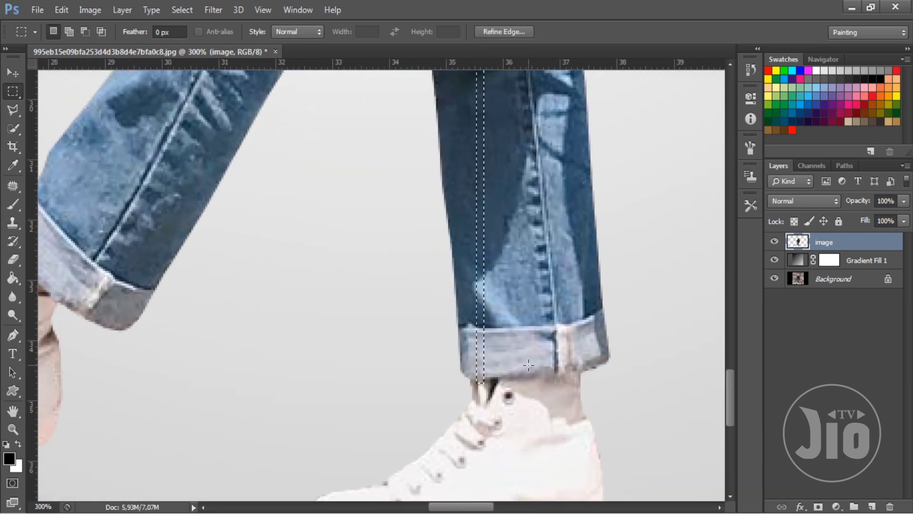
scroll(528, 365, up, 10)
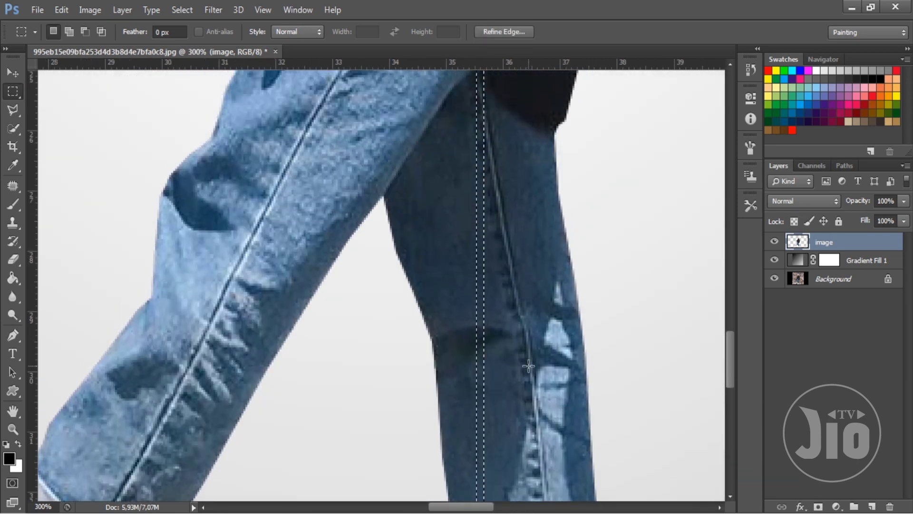
scroll(528, 365, up, 8)
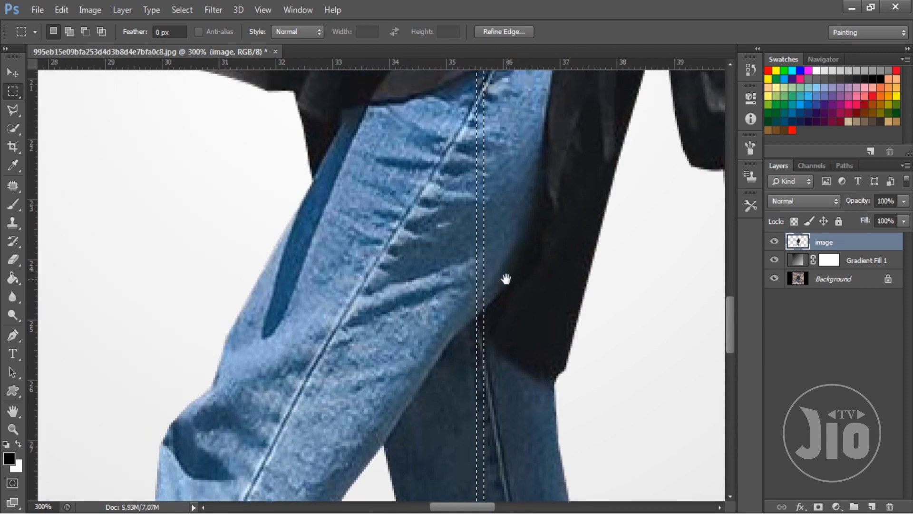
drag(506, 279, 487, 438)
drag(506, 216, 498, 439)
drag(517, 189, 503, 371)
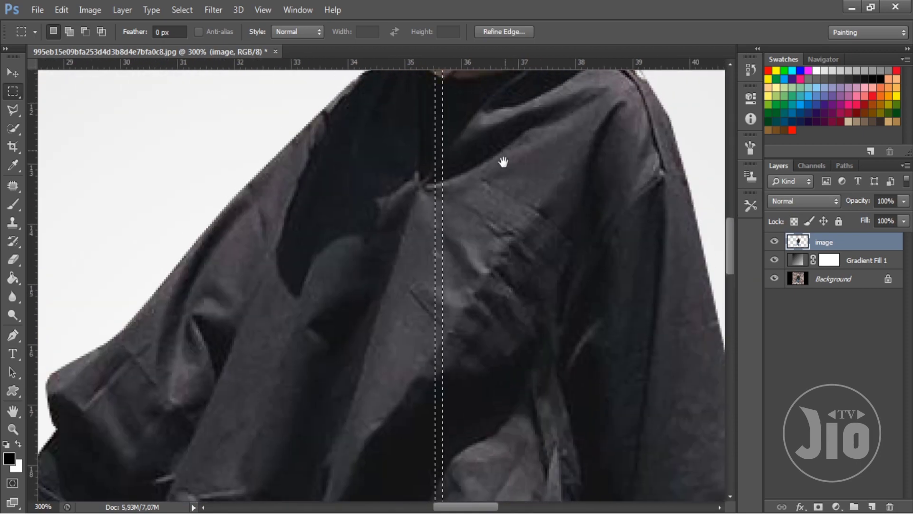
drag(503, 162, 501, 343)
drag(502, 221, 484, 315)
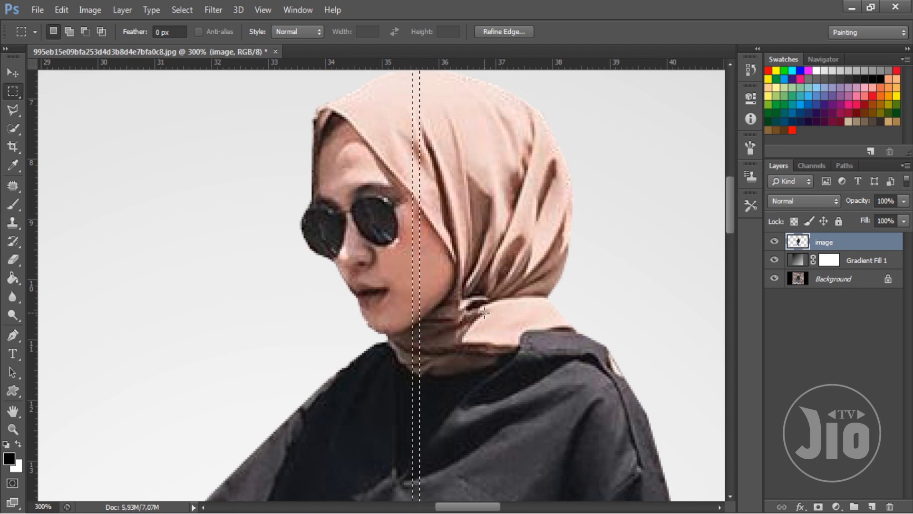
- Copy the selected strip of the woman to a new layer and hide the image layer
click(259, 13)
click(282, 139)
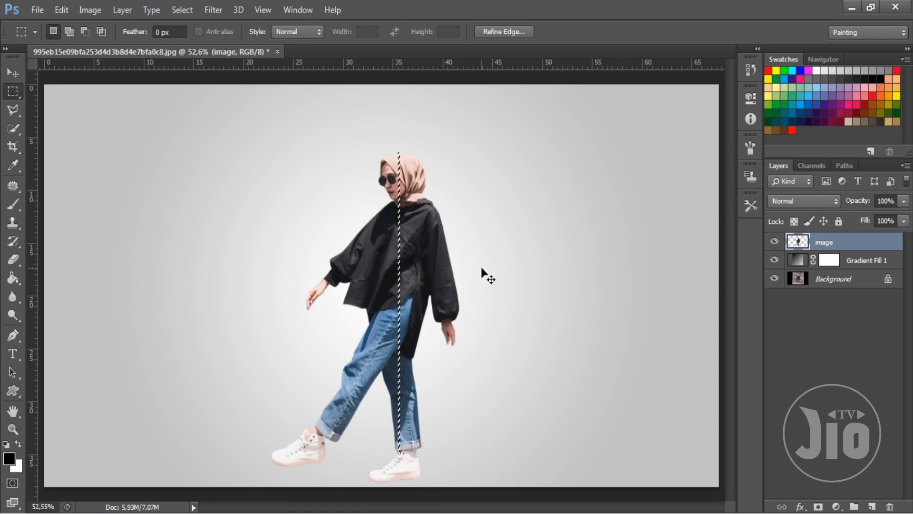
key(ctrl+j)
click(774, 260)
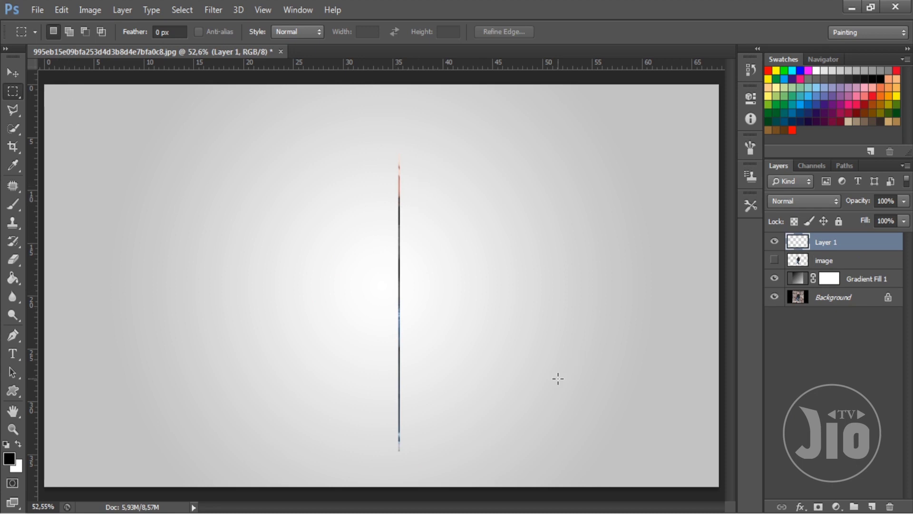
- Stretch the copied strip horizontally with Free Transform so its colored stripes cover the full canvas width and extend past both sides
key(ctrl+t)
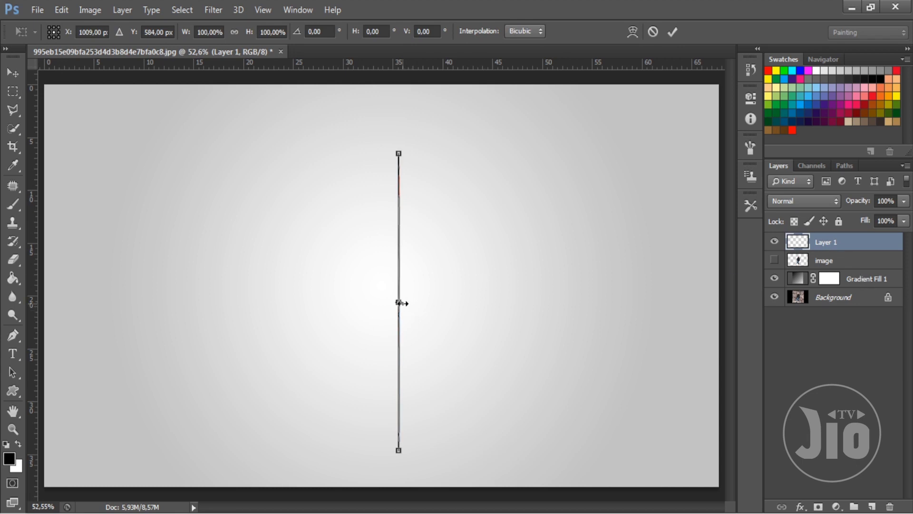
drag(402, 303, 721, 302)
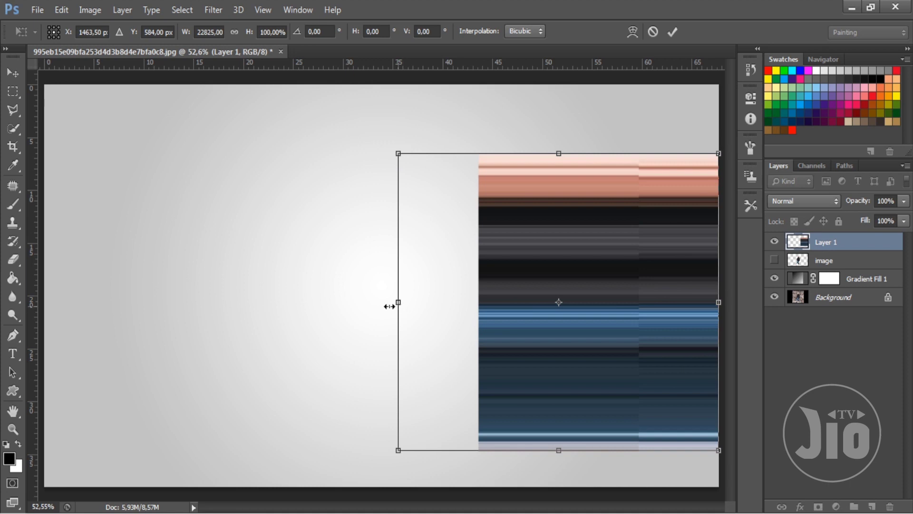
drag(388, 306, 74, 298)
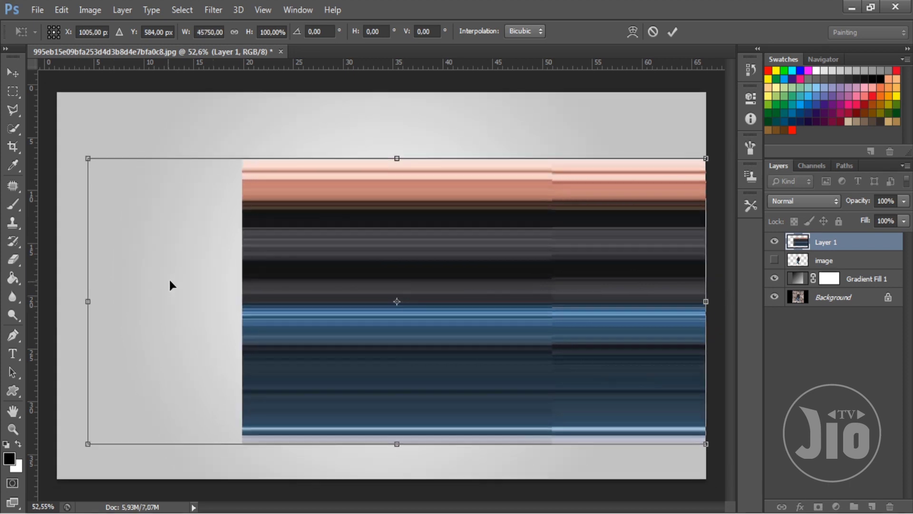
key(ctrl+minus)
key(ctrl+minus)
drag(233, 292, 77, 299)
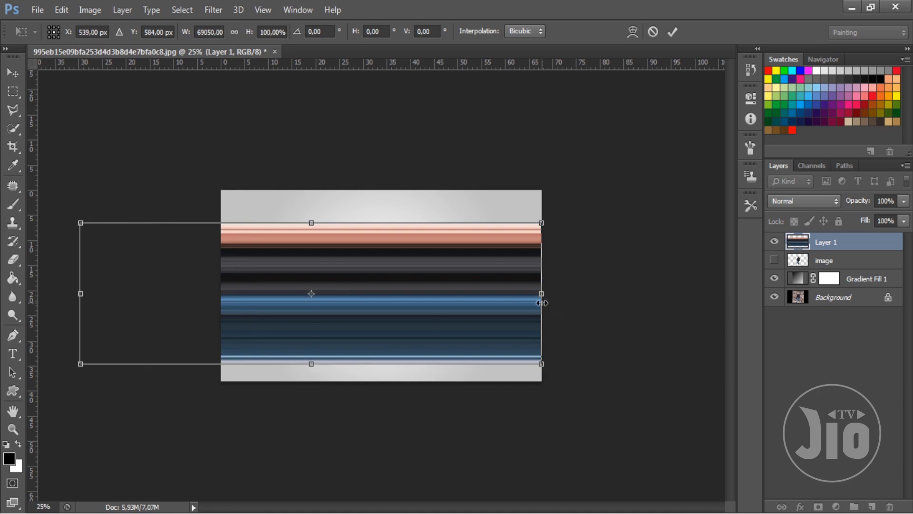
drag(543, 298, 569, 295)
key(Return)
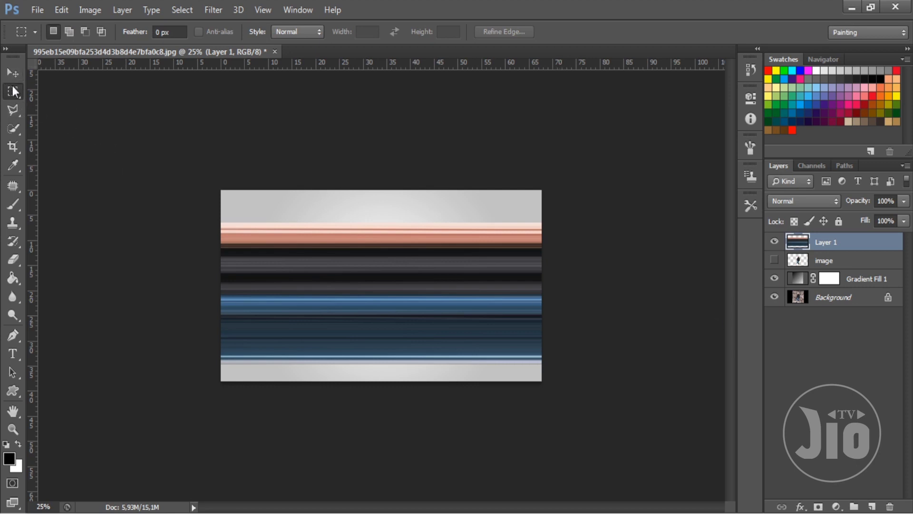
- Copy the canvas-sized area of the stretched stripes to a new layer and delete the oversized Layer 1
key(ctrl+a)
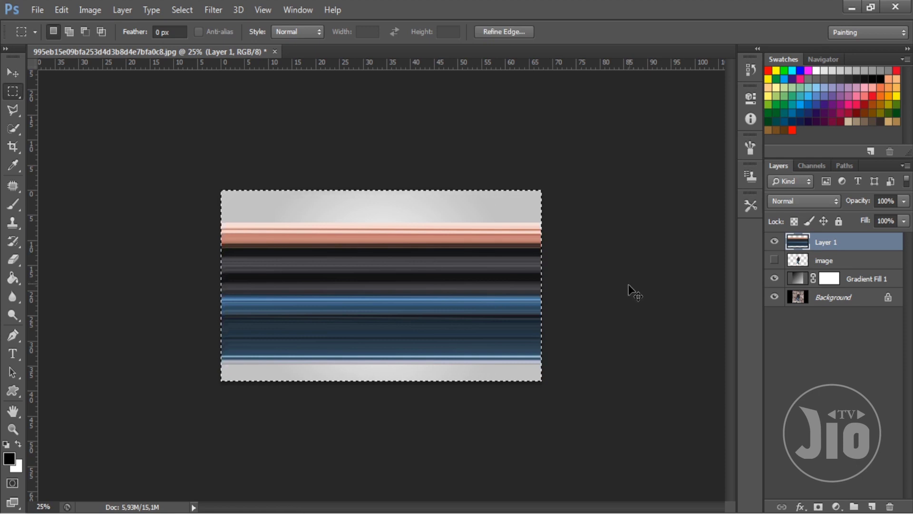
key(ctrl+j)
click(860, 267)
key(Delete)
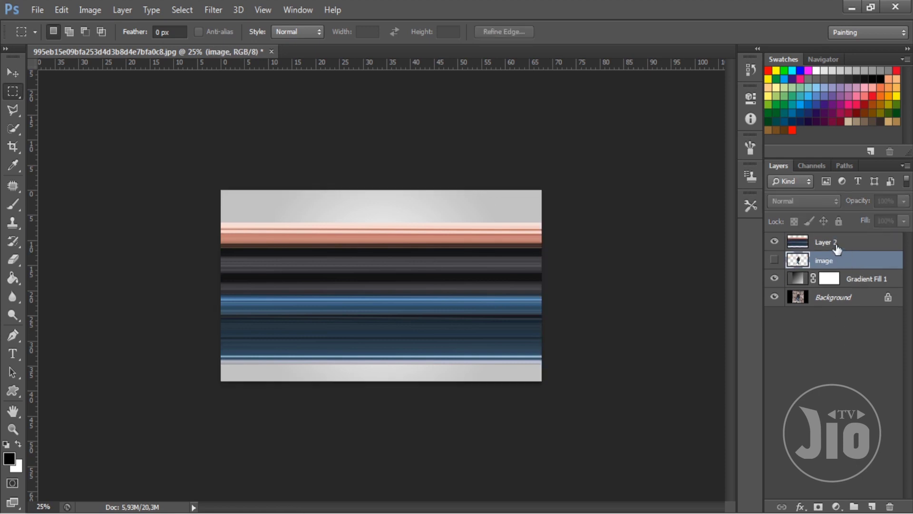
- Select Layer 2, check it by toggling its visibility, and show the image layer again
click(836, 247)
click(776, 244)
click(778, 243)
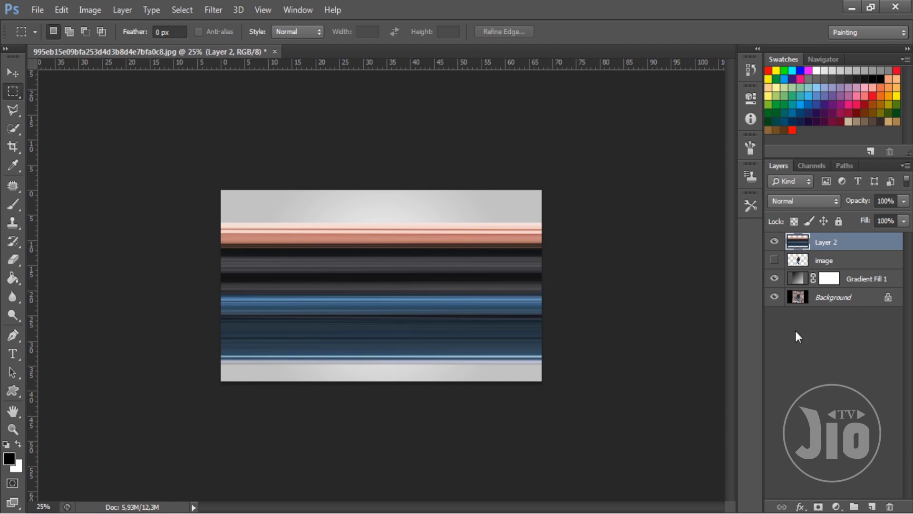
click(774, 259)
key(ctrl+plus)
key(ctrl+minus)
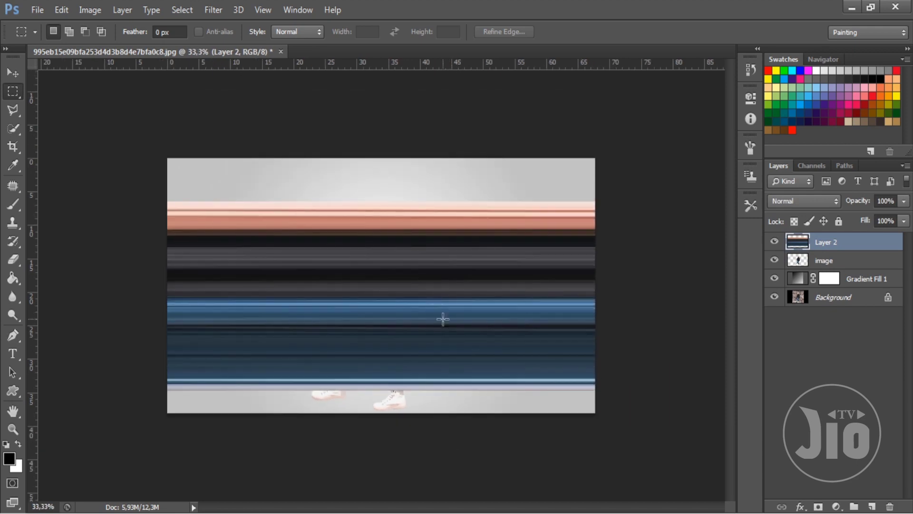
- Rename Layer 2 as stretch
double_click(825, 243)
text(s)
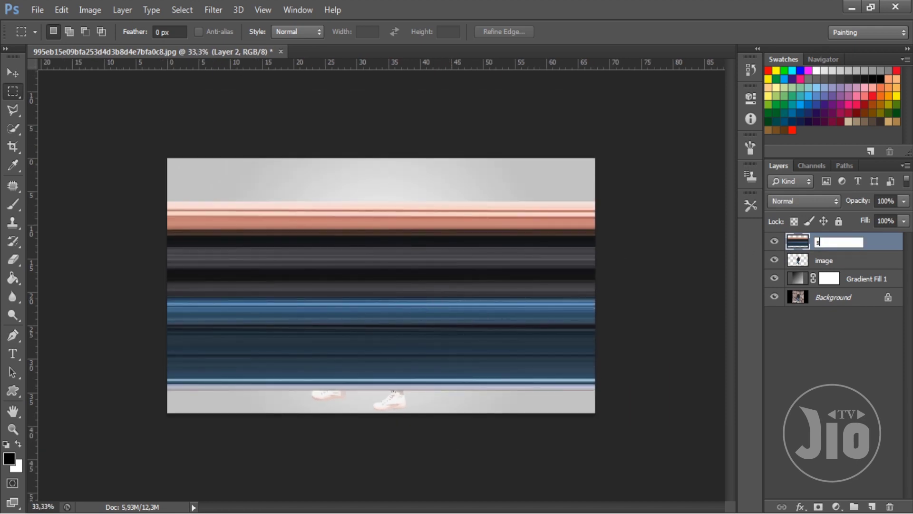
text(tretch)
key(Return)
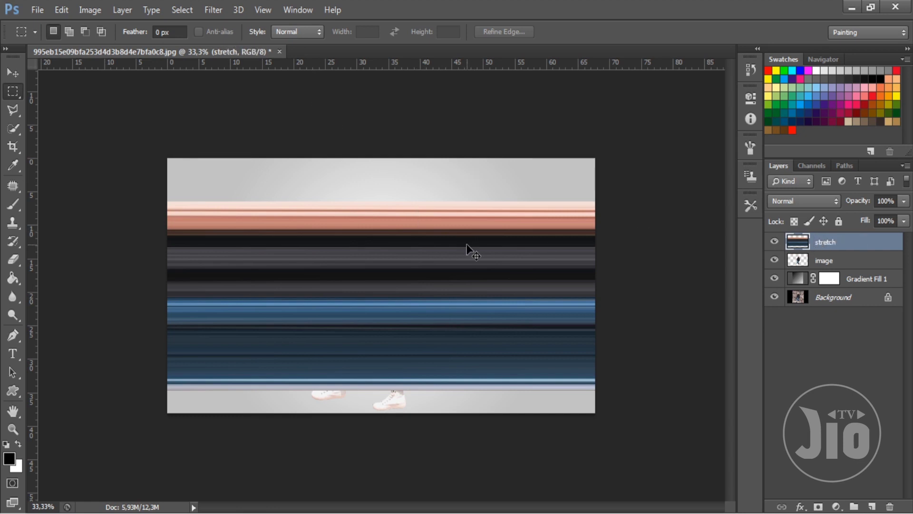
- Squash the stretch layer's stripes from above with Free Transform so their upper edge sits at the woman's chest
key(ctrl+t)
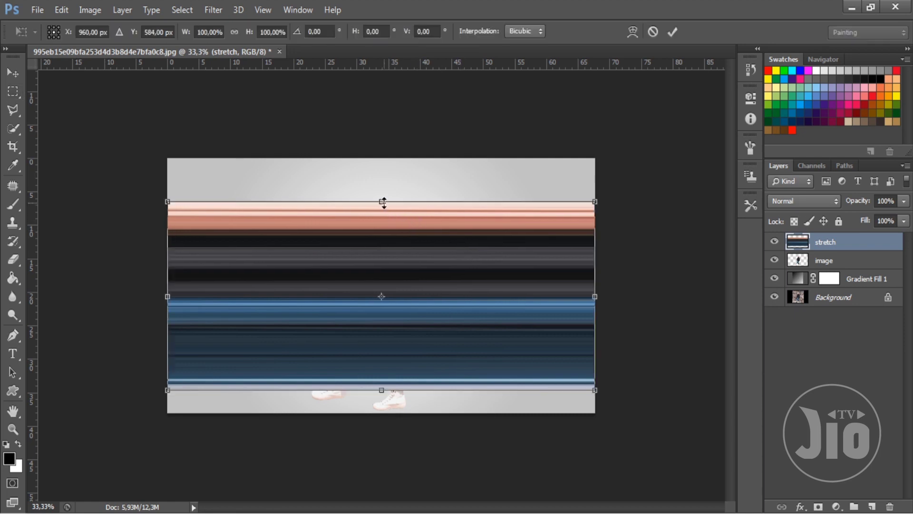
drag(383, 202, 383, 256)
key(Return)
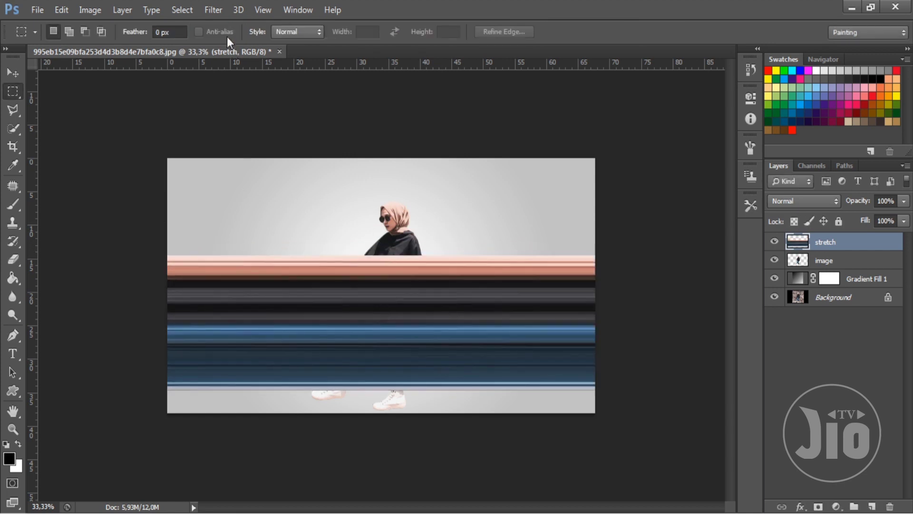
- Apply the Polar Coordinates distortion to the stretch layer with Rectangular to Polar, checking the whole shape in a 12.5% preview
click(213, 10)
mouse_move(296, 171)
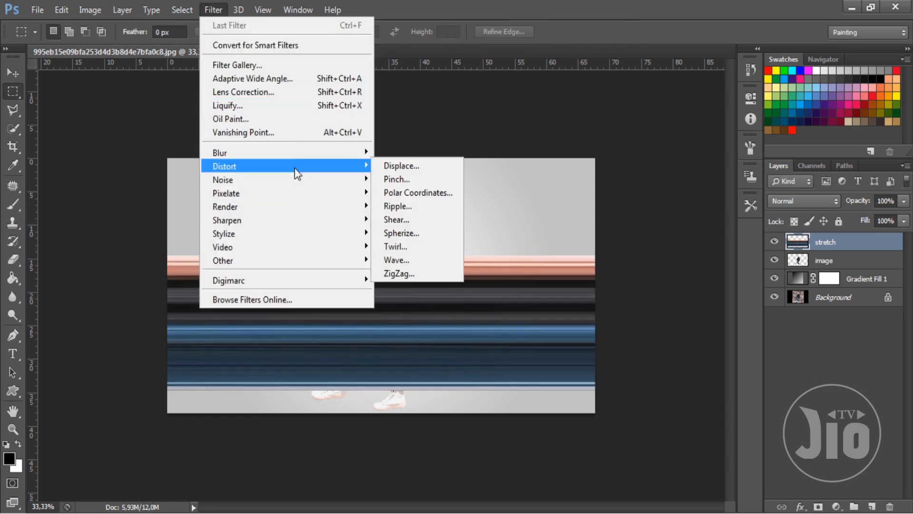
click(431, 196)
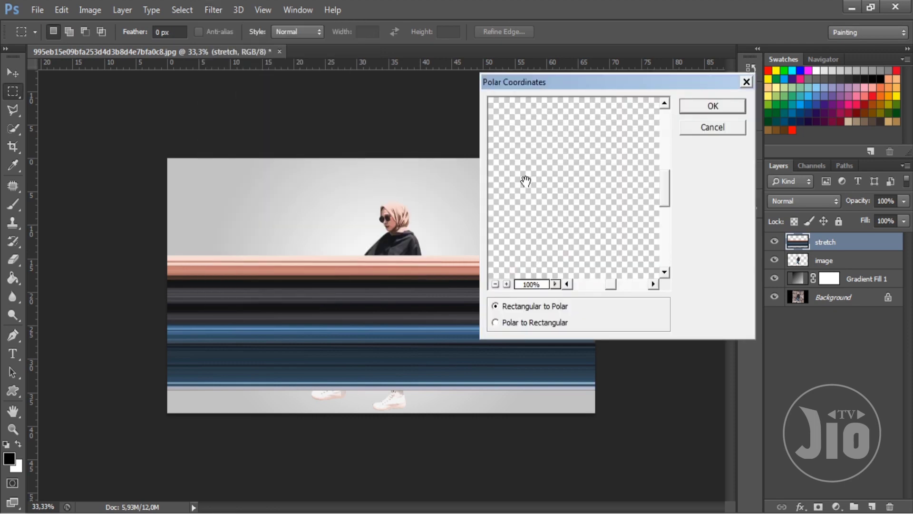
click(497, 285)
click(496, 285)
click(496, 285)
click(497, 286)
click(497, 285)
click(497, 285)
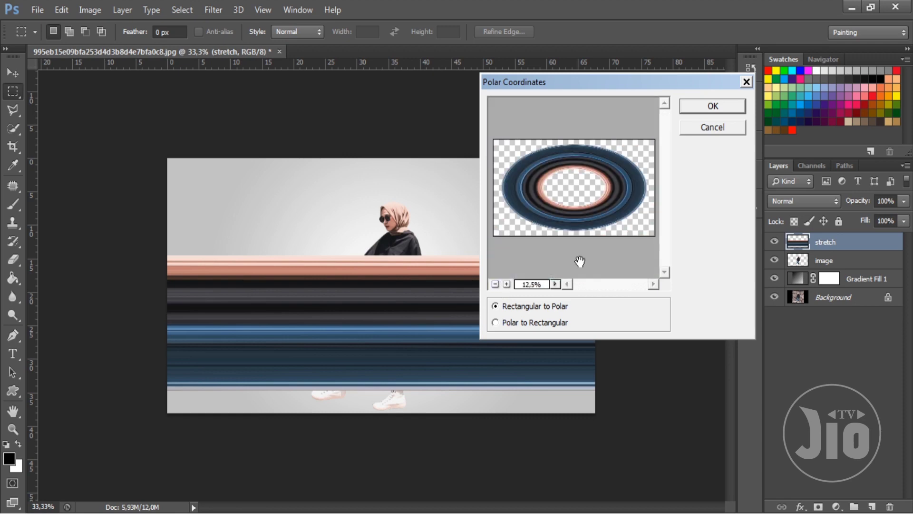
click(700, 111)
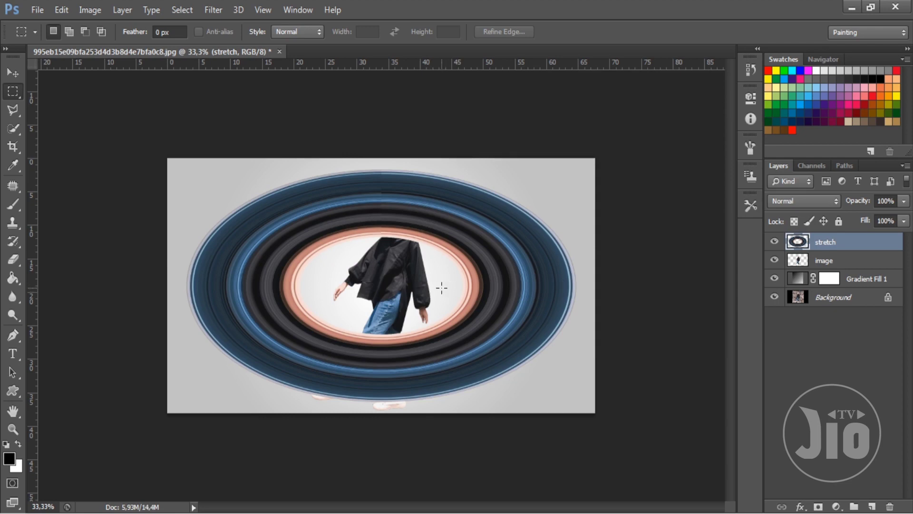
- Scale the striped ring to about 58% width and 81% height and centre it over the woman's body
click(7, 73)
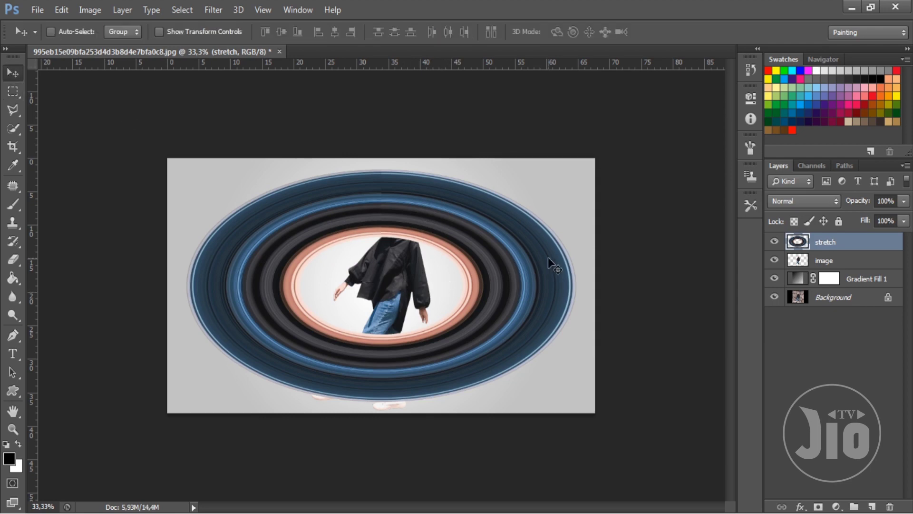
key(ctrl+t)
drag(568, 286, 466, 286)
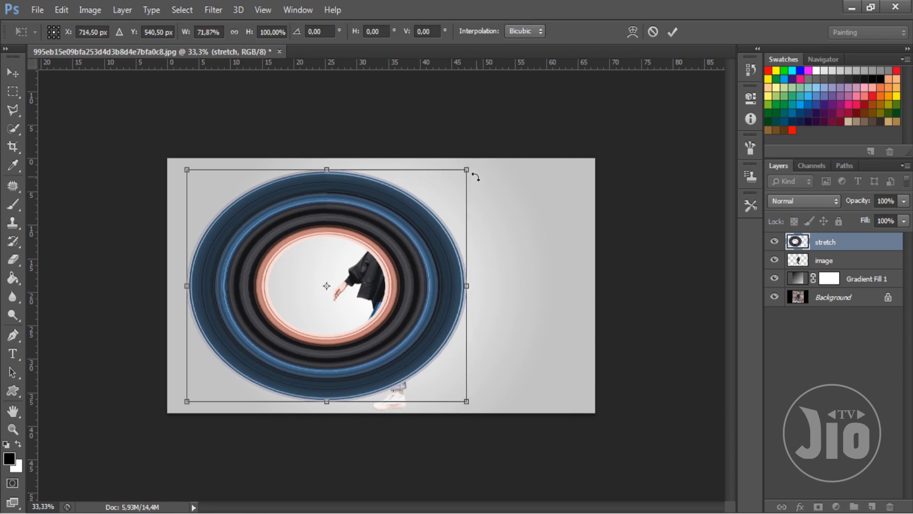
drag(462, 173, 390, 251)
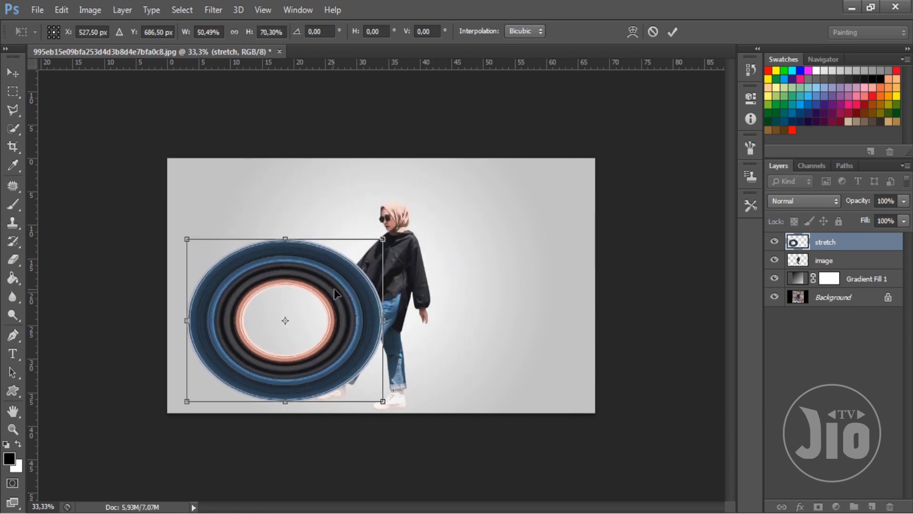
drag(335, 286, 430, 254)
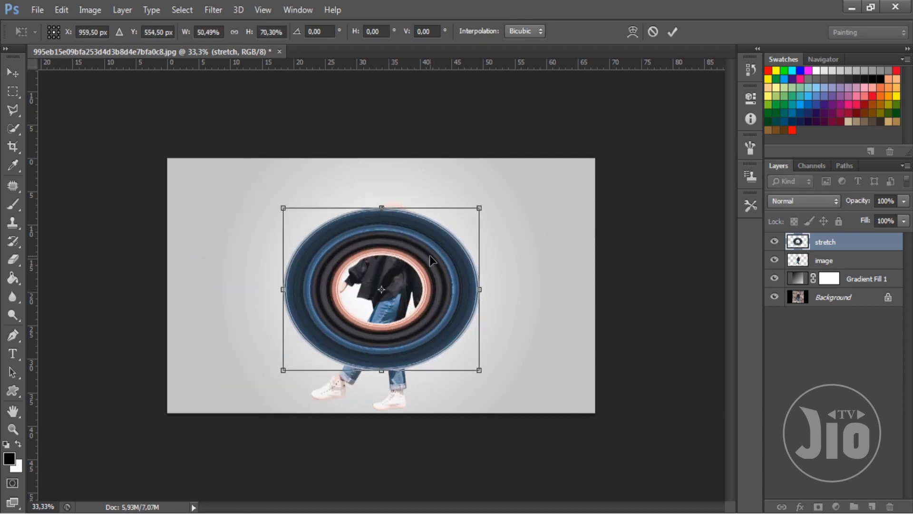
key(ctrl+plus)
drag(529, 414, 564, 444)
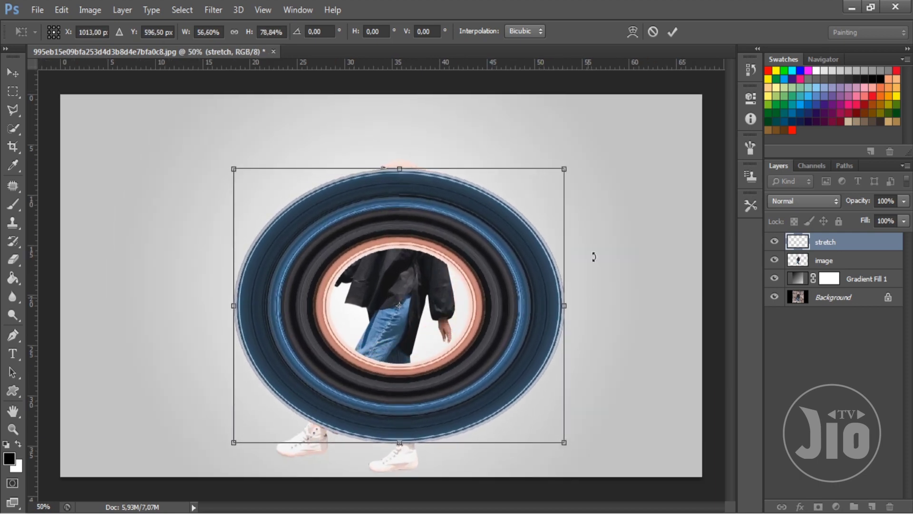
mouse_move(564, 168)
mouse_down()
mouse_move(558, 173)
mouse_move(574, 162)
mouse_up()
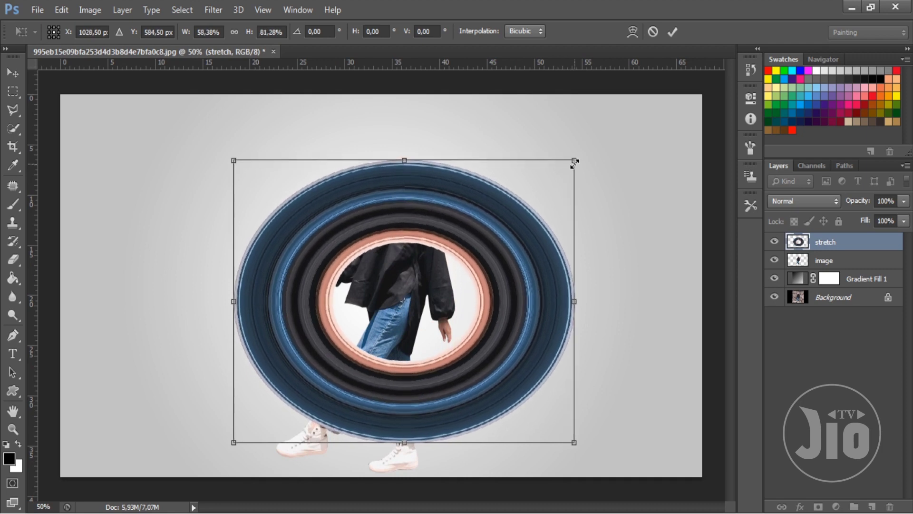
key(Return)
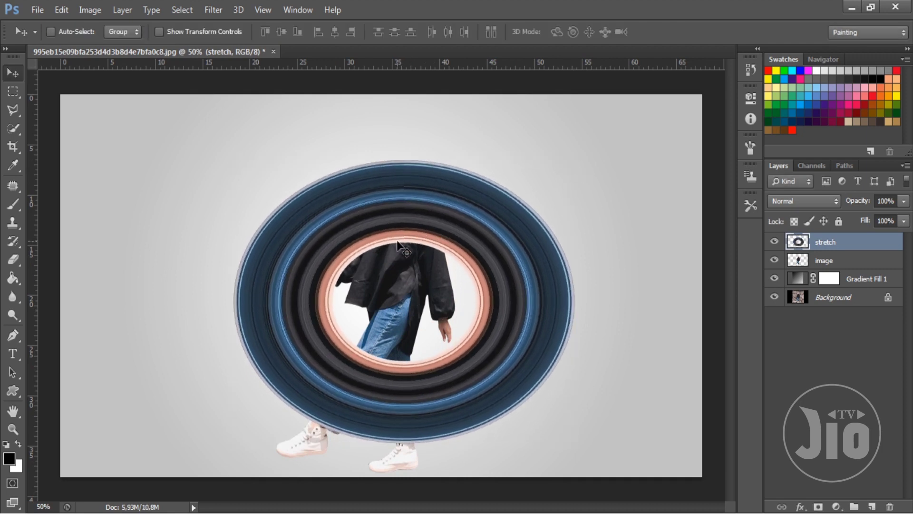
- Compare the image with and without the stretch layer, then undo the ring's transform and its Polar Coordinates distortion
click(774, 241)
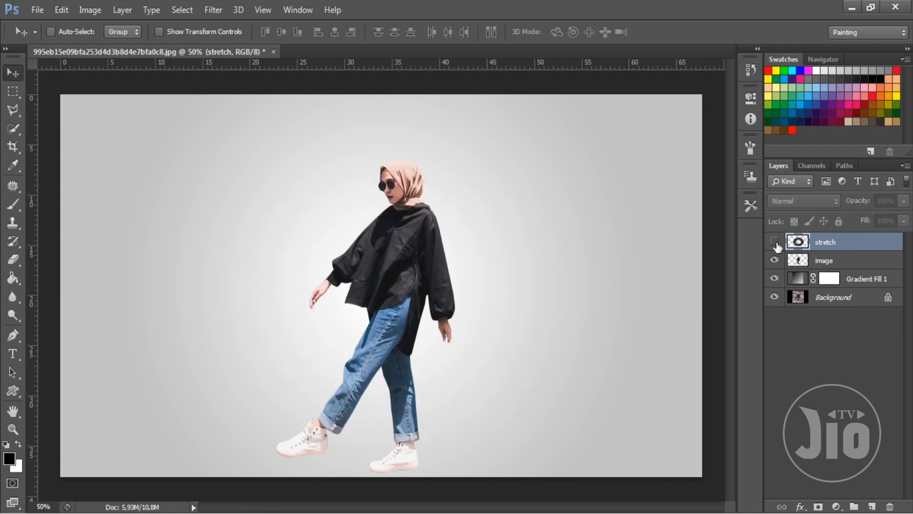
click(774, 242)
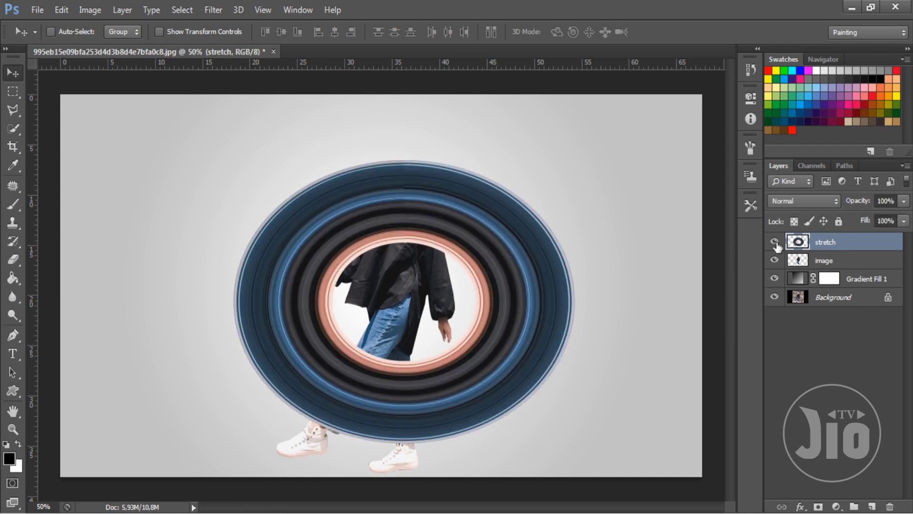
key(ctrl+alt+z)
key(ctrl+alt+z)
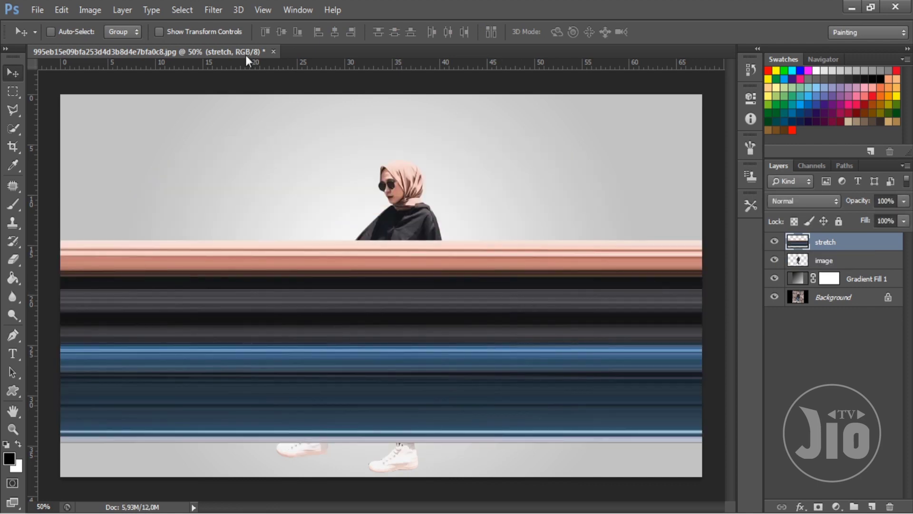
- Compare the Rectangular to Polar and Polar to Rectangular previews of Polar Coordinates on the stretch layer, and close the filter without applying it
click(214, 9)
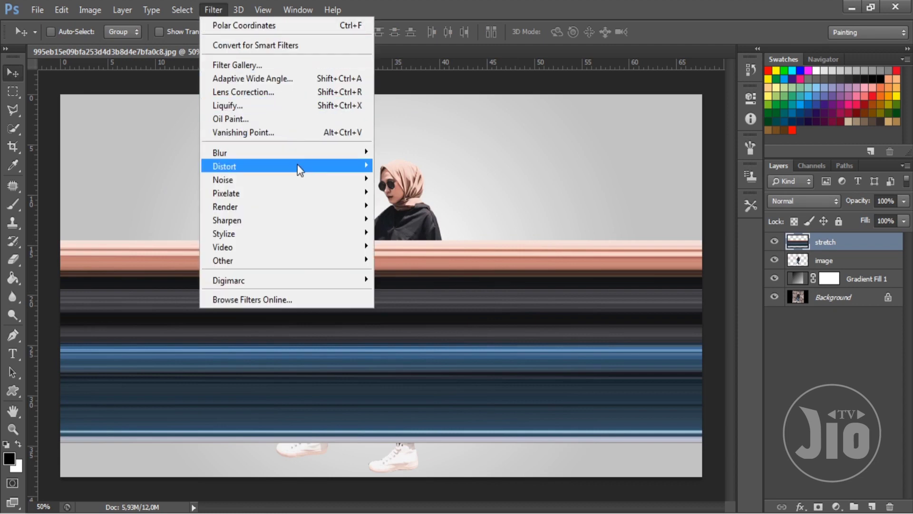
mouse_move(315, 167)
click(411, 192)
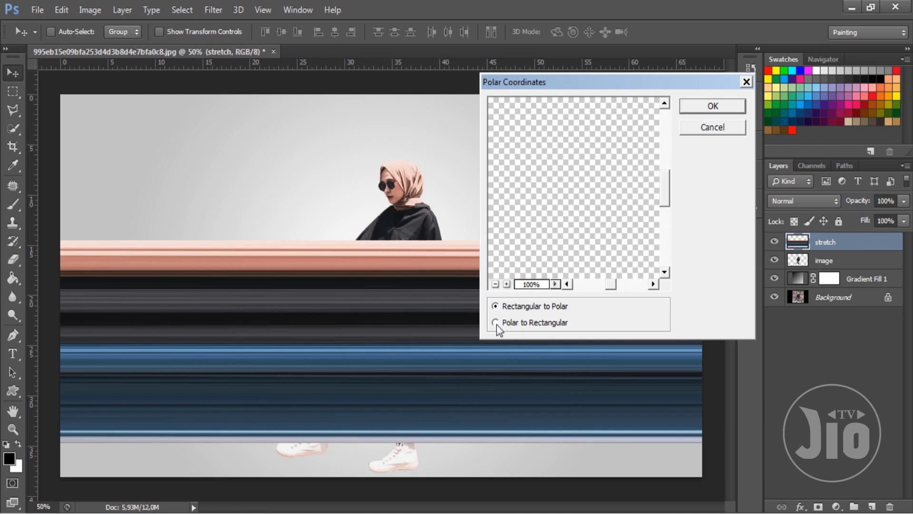
click(495, 284)
click(496, 284)
click(495, 284)
click(495, 284)
click(496, 285)
click(496, 285)
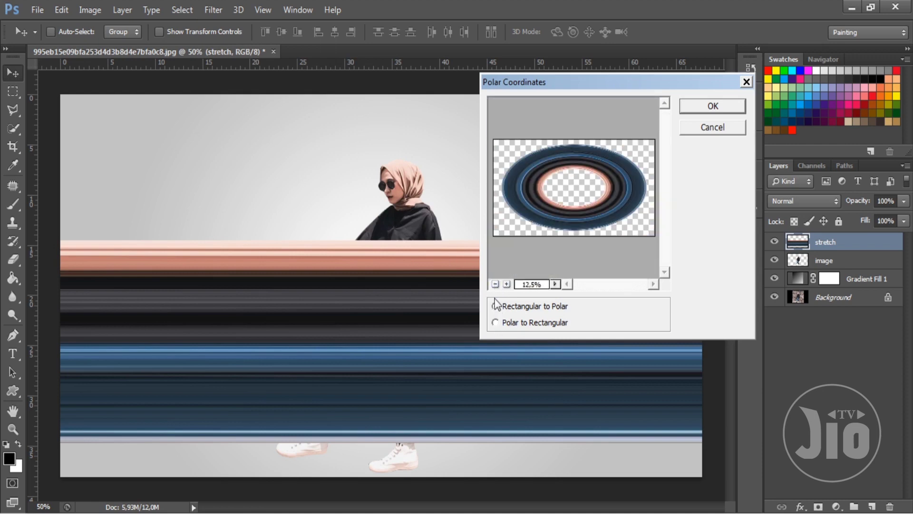
click(496, 322)
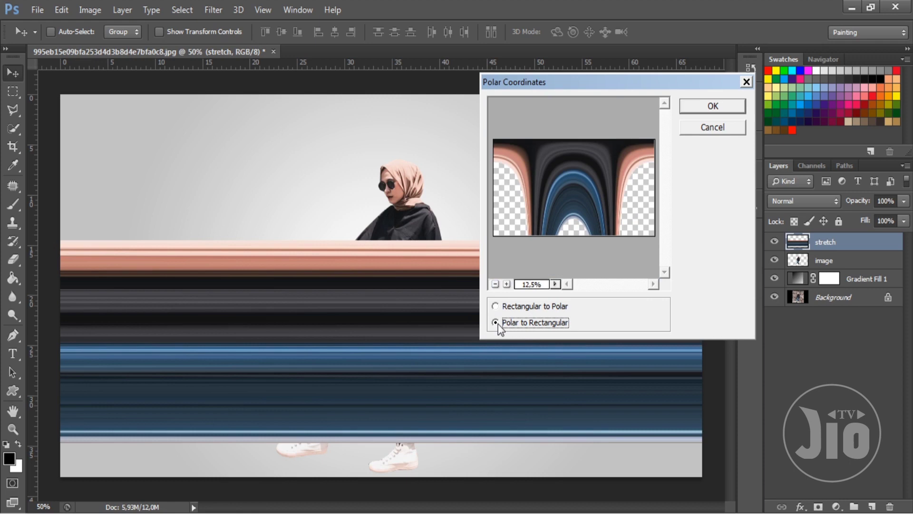
click(494, 306)
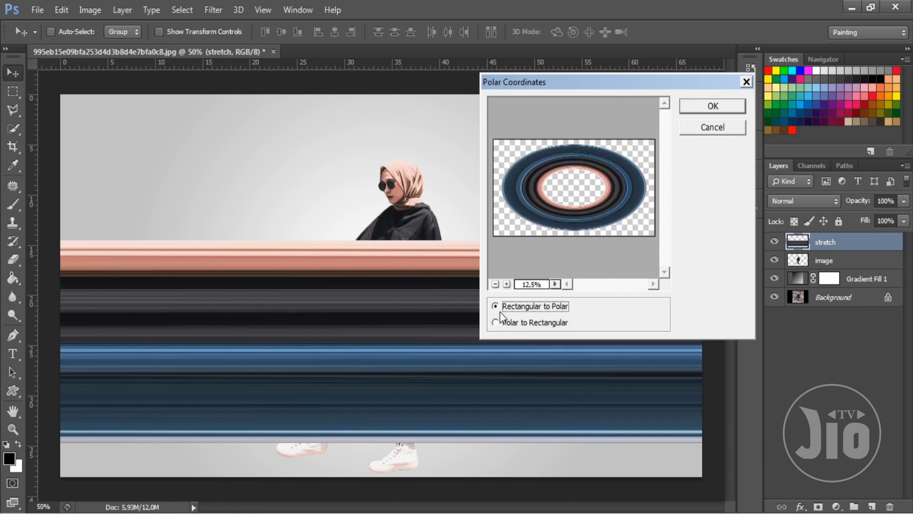
click(496, 324)
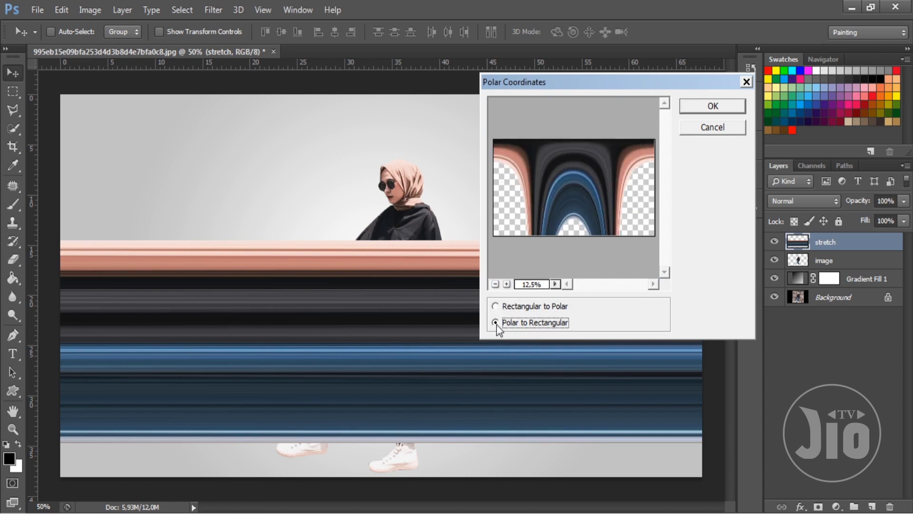
click(494, 309)
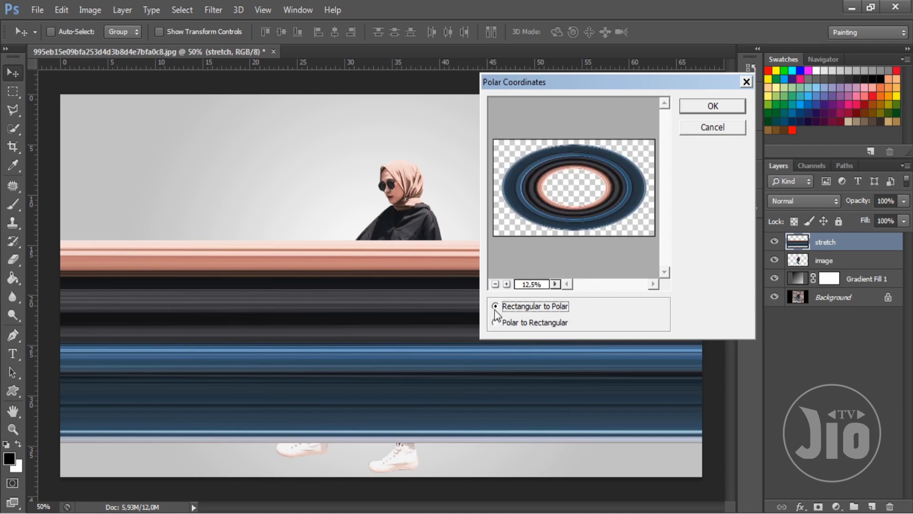
click(746, 83)
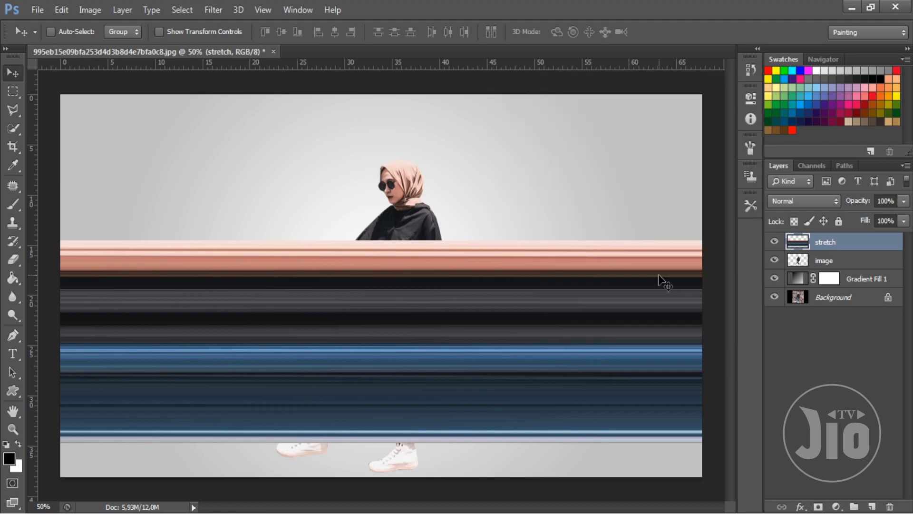
- Flip the stretch layer's stripes vertically
click(62, 9)
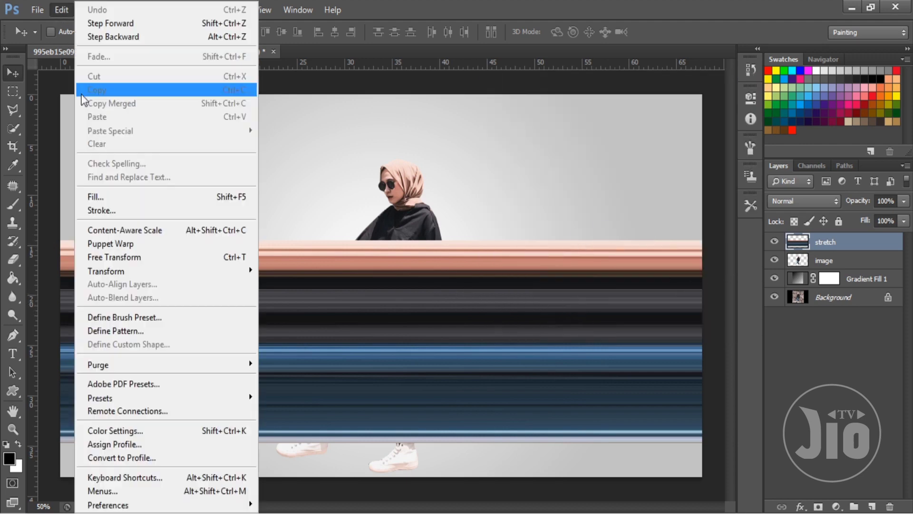
mouse_move(190, 271)
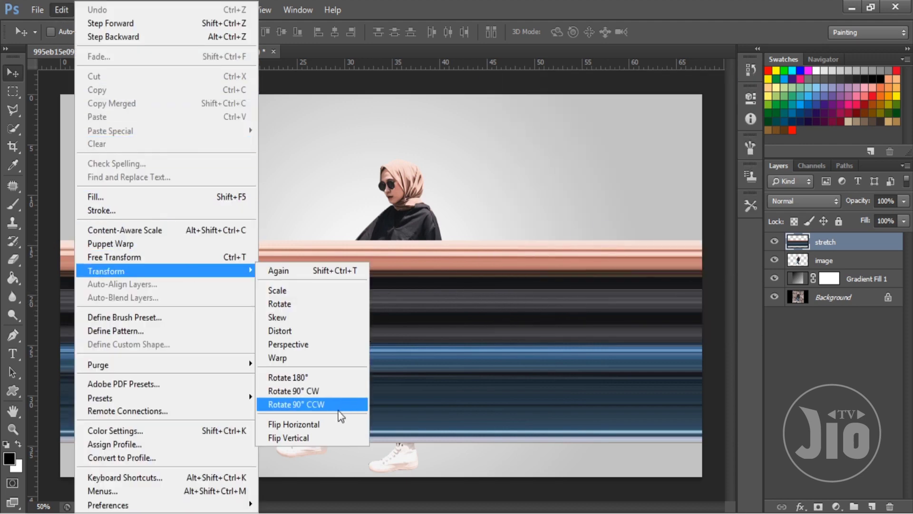
click(331, 437)
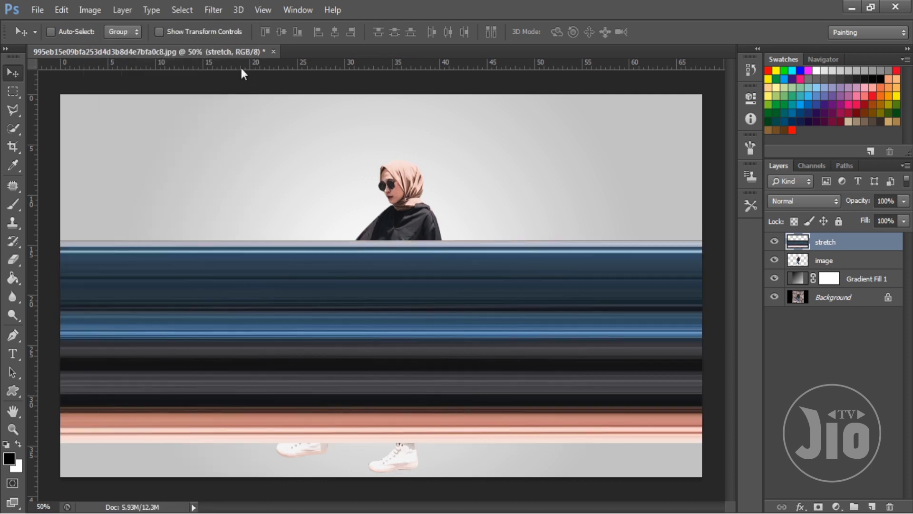
- Distort the flipped stripes into a ring using Polar Coordinates with Rectangular to Polar
click(220, 13)
mouse_move(302, 167)
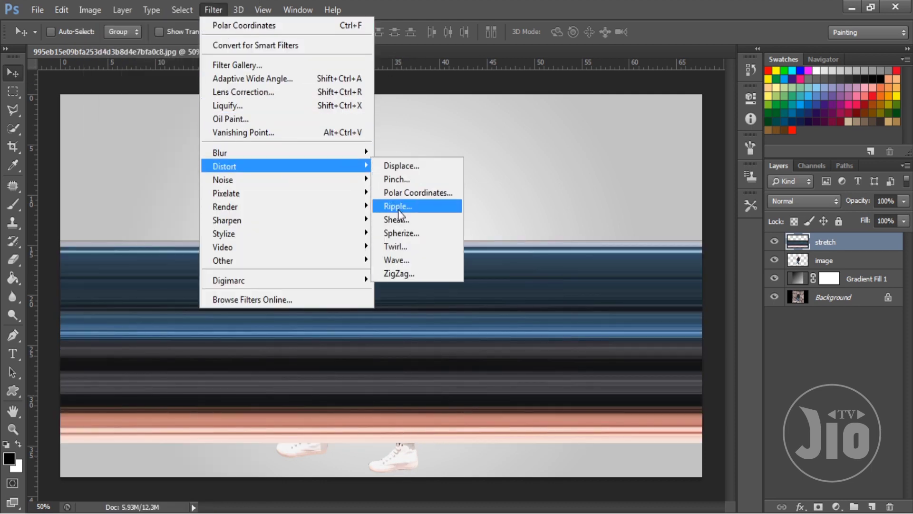
click(408, 198)
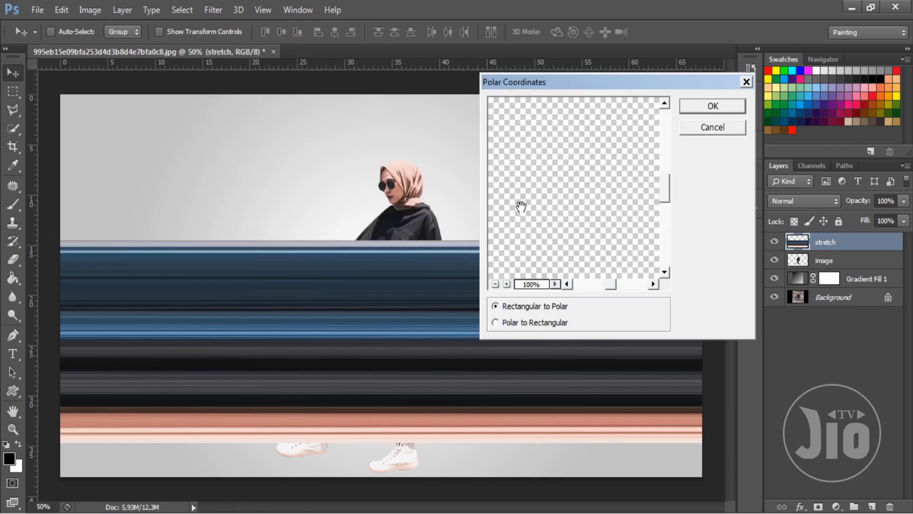
click(495, 284)
click(495, 284)
click(495, 283)
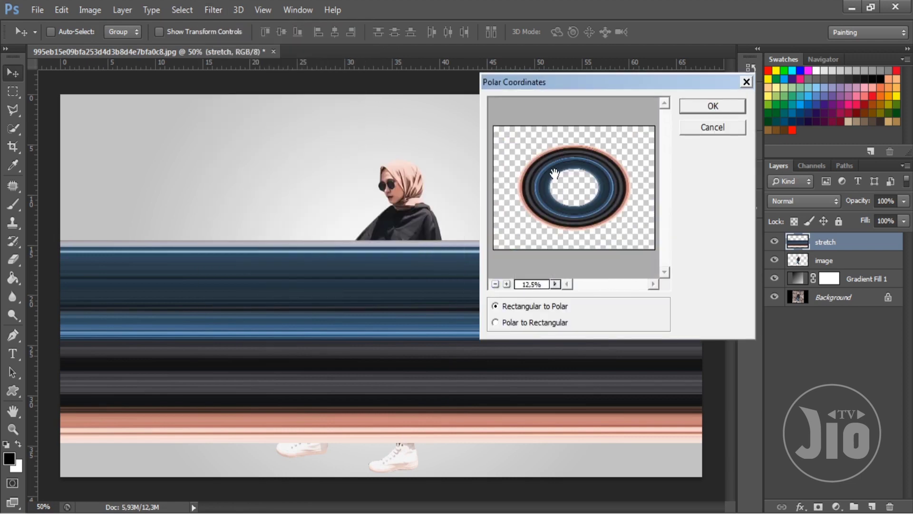
click(715, 112)
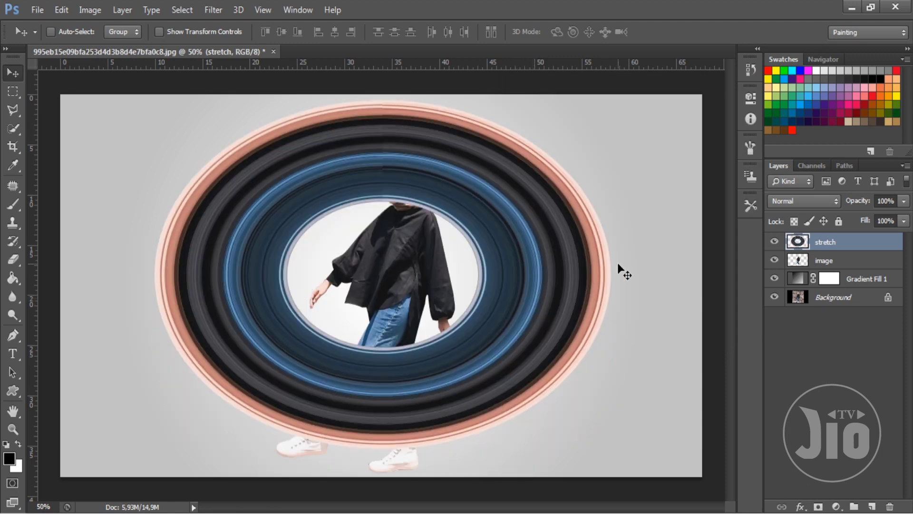
- Scale the striped ring to about 72% width and 81% height and position it around the woman's torso
key(ctrl+t)
drag(610, 274, 558, 274)
drag(556, 101, 485, 164)
drag(430, 223, 503, 217)
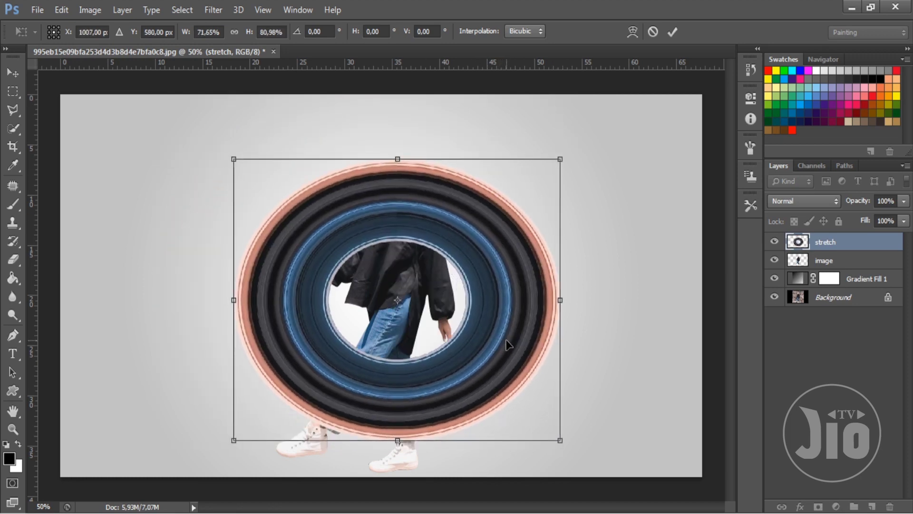
key(Return)
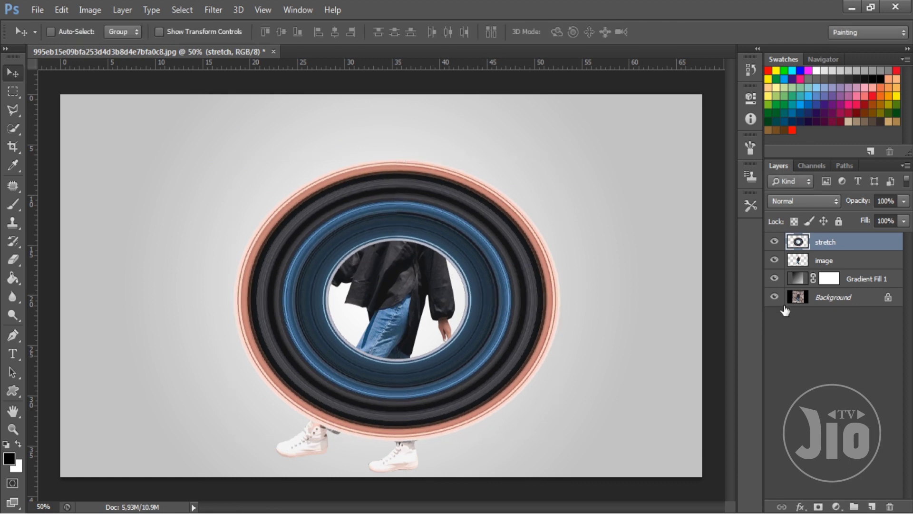
- Duplicate the image layer and move the copy above the stretch layer
click(823, 262)
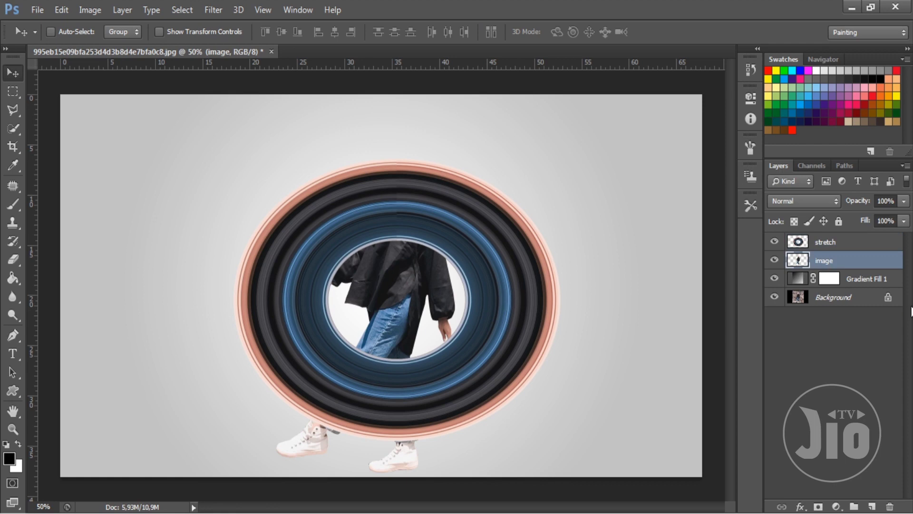
key(ctrl+j)
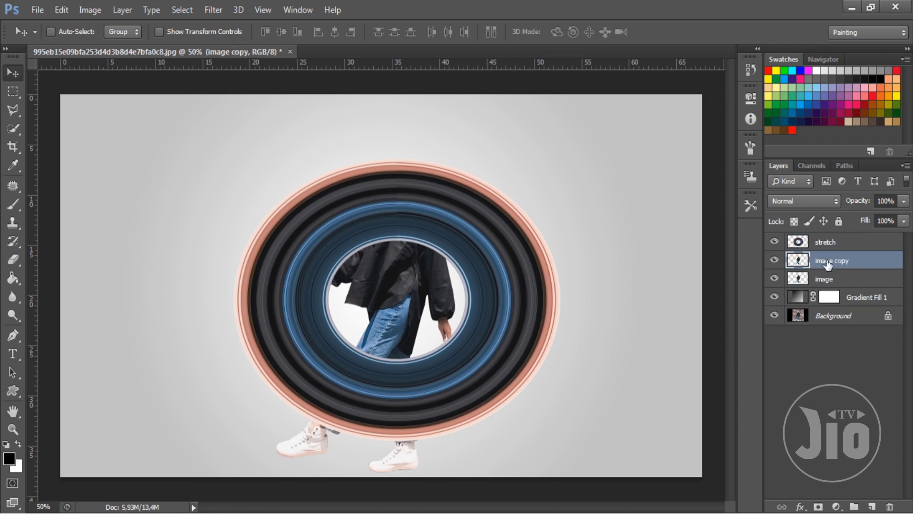
drag(828, 264, 830, 240)
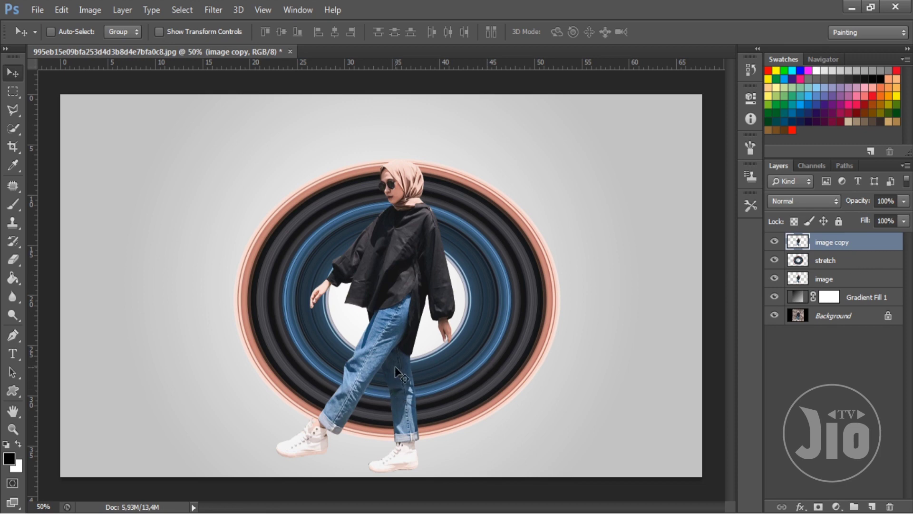
- Load the stretch layer's ring outline as a selection while keeping the image copy layer active
ctrl+click(798, 262)
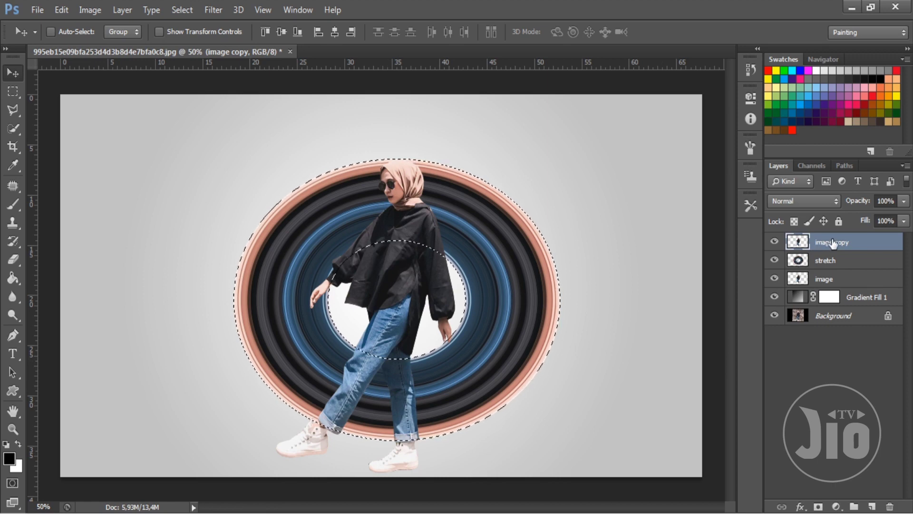
key(ctrl+plus)
key(ctrl+plus)
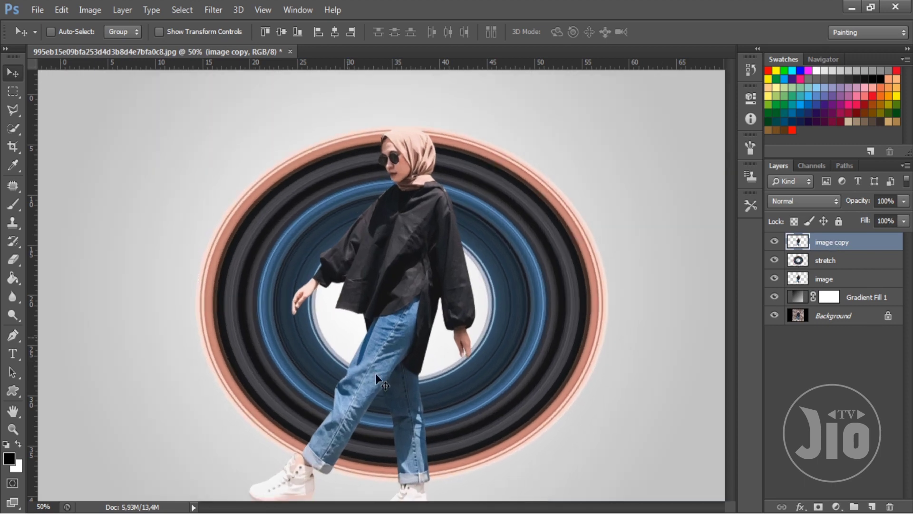
scroll(422, 396, down, 8)
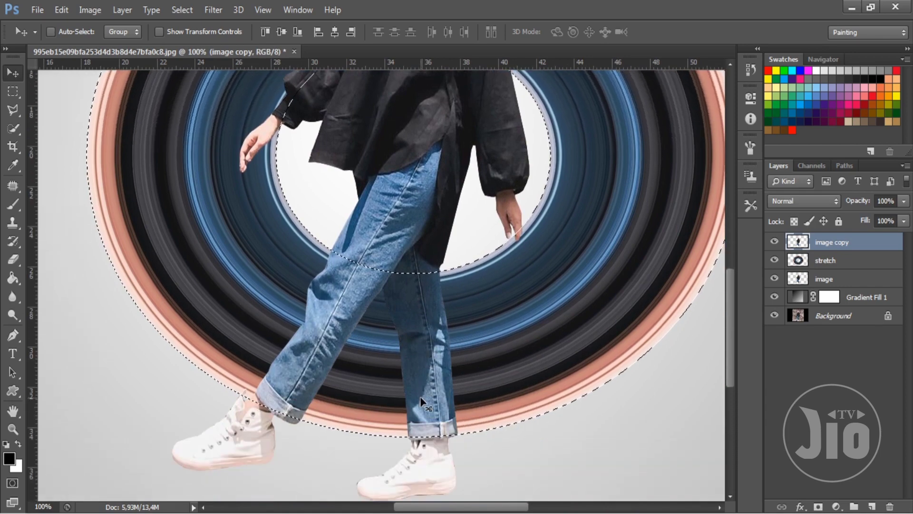
key(ctrl+plus)
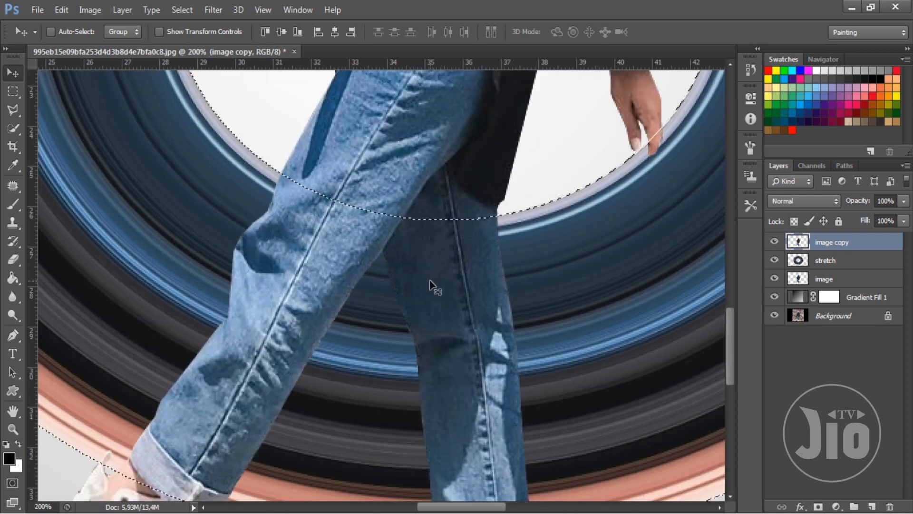
- Erase the upper part of the woman's back leg within the ring selection using a 45 px Eraser brush
click(15, 259)
click(41, 259)
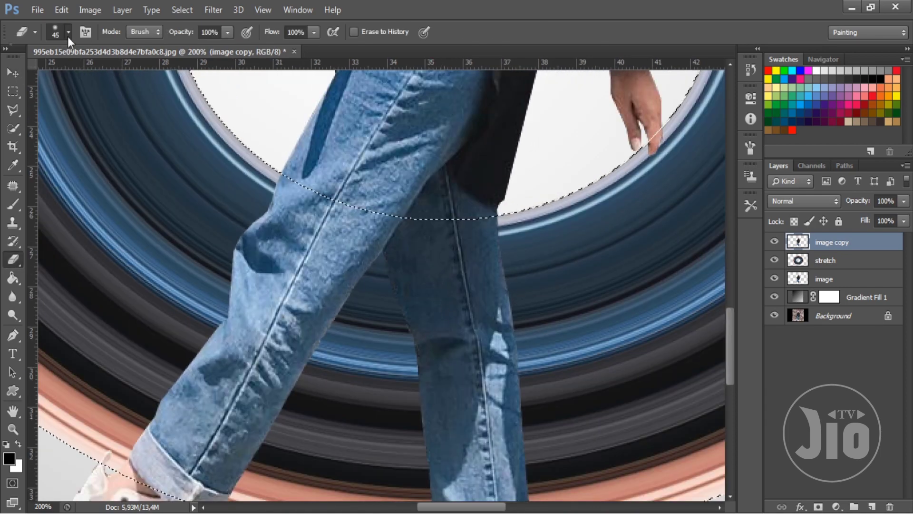
click(67, 34)
double_click(93, 147)
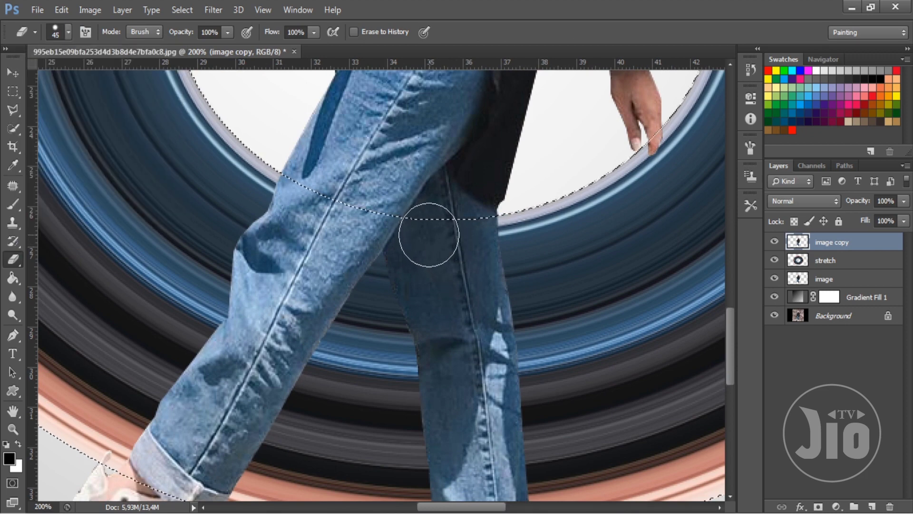
click(429, 235)
mouse_move(422, 248)
mouse_down()
mouse_move(410, 284)
mouse_move(461, 233)
mouse_move(492, 231)
mouse_move(486, 256)
mouse_move(430, 311)
mouse_move(446, 274)
mouse_move(436, 285)
mouse_move(401, 394)
mouse_move(468, 381)
mouse_move(497, 356)
mouse_move(521, 258)
mouse_move(510, 205)
mouse_move(504, 324)
mouse_move(452, 382)
mouse_move(512, 340)
mouse_up()
scroll(506, 340, down, 1)
scroll(506, 340, down, 1)
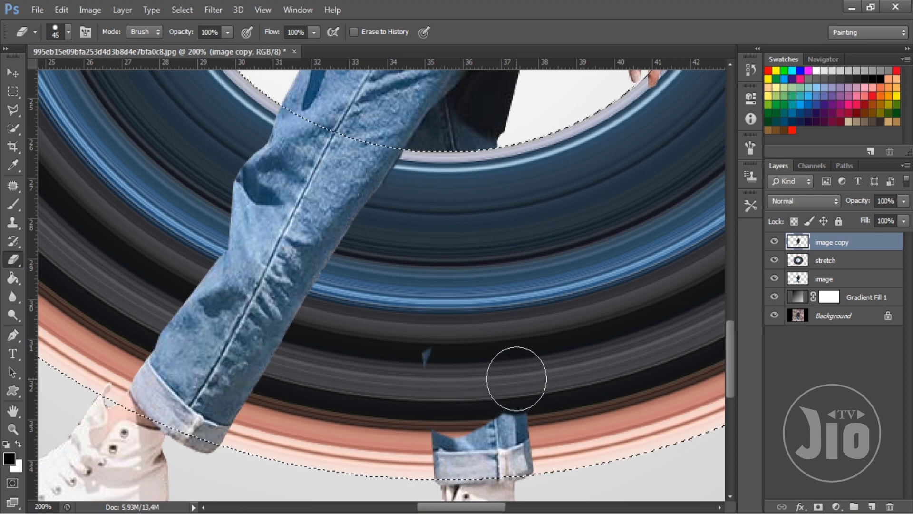
- Undo the last eraser stroke, erase the rest of the back leg down to the ring's outer edge, and clear the selection
key(ctrl+z)
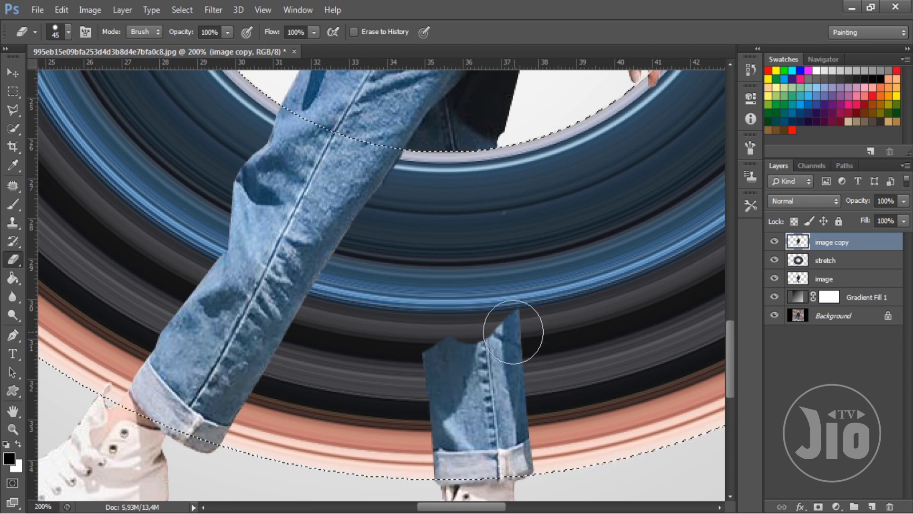
mouse_move(513, 327)
mouse_down()
mouse_move(439, 375)
mouse_move(487, 456)
mouse_move(504, 415)
mouse_move(521, 405)
mouse_move(464, 405)
mouse_move(526, 402)
mouse_up()
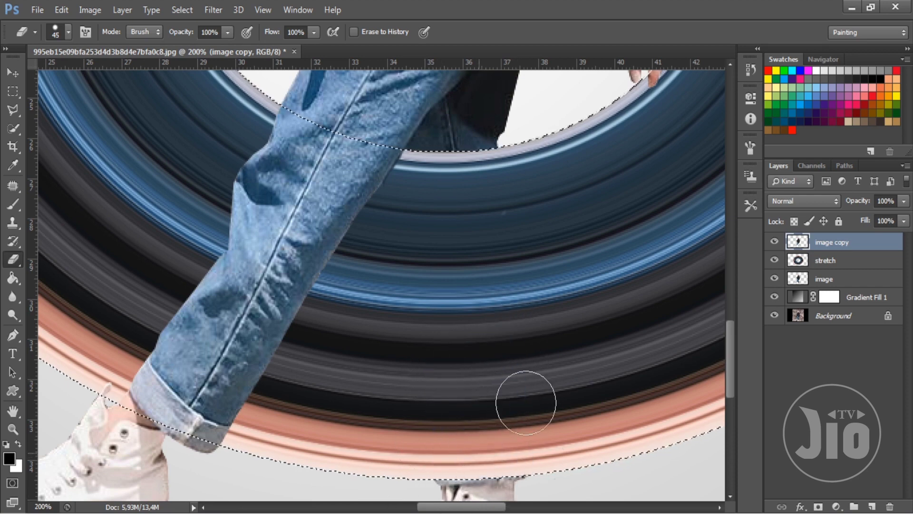
drag(486, 238, 457, 237)
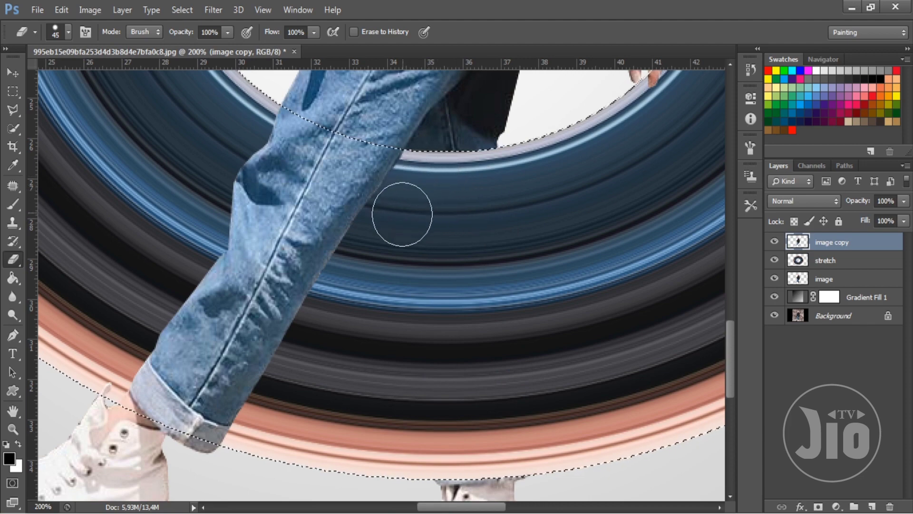
key(ctrl+minus)
key(ctrl+minus)
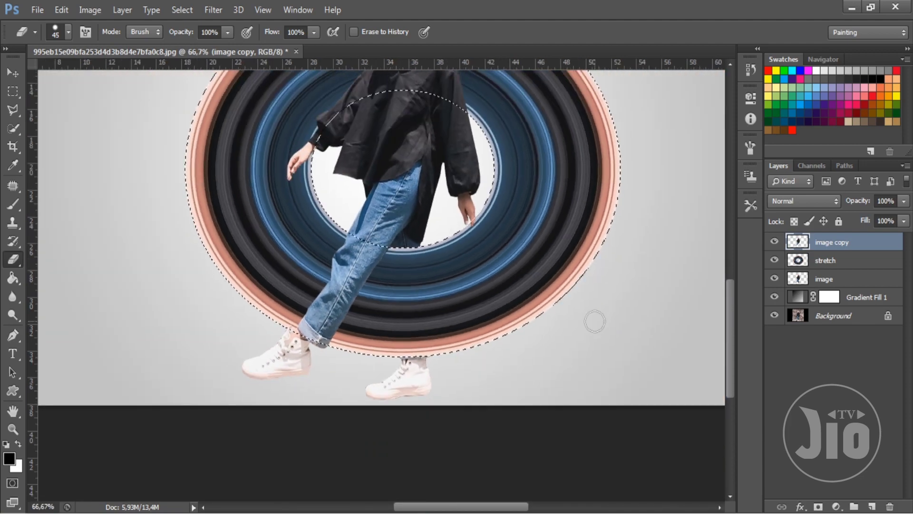
scroll(596, 323, up, 4)
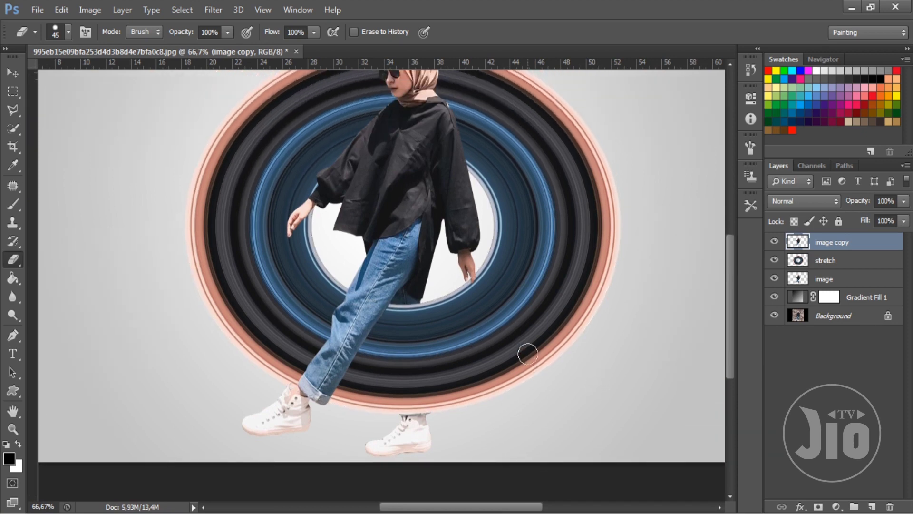
key(ctrl+minus)
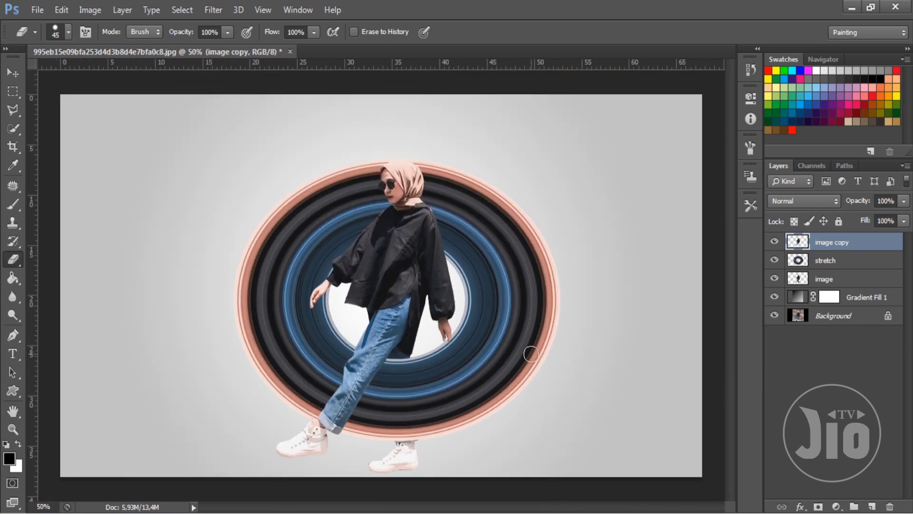
- Scale the image copy, stretch and image layers together to about 113% and center them on the canvas
shift+click(842, 281)
key(ctrl+t)
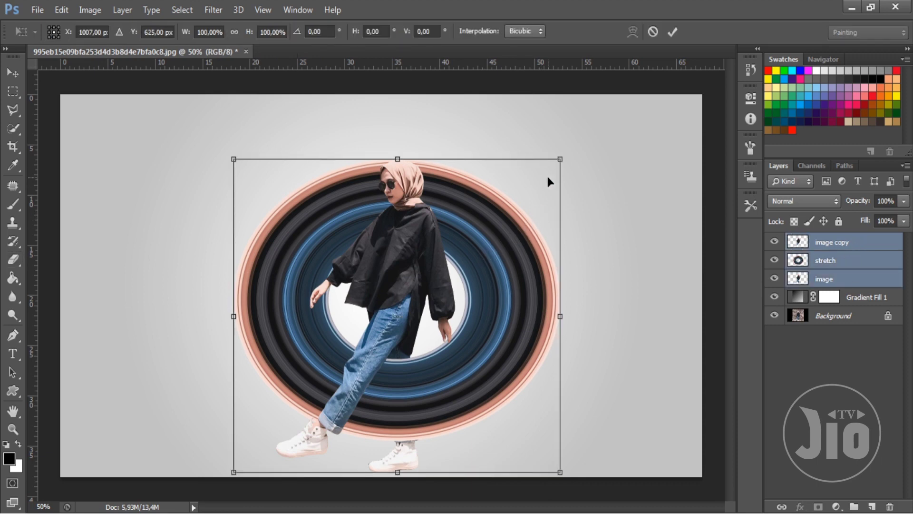
drag(557, 158, 602, 119)
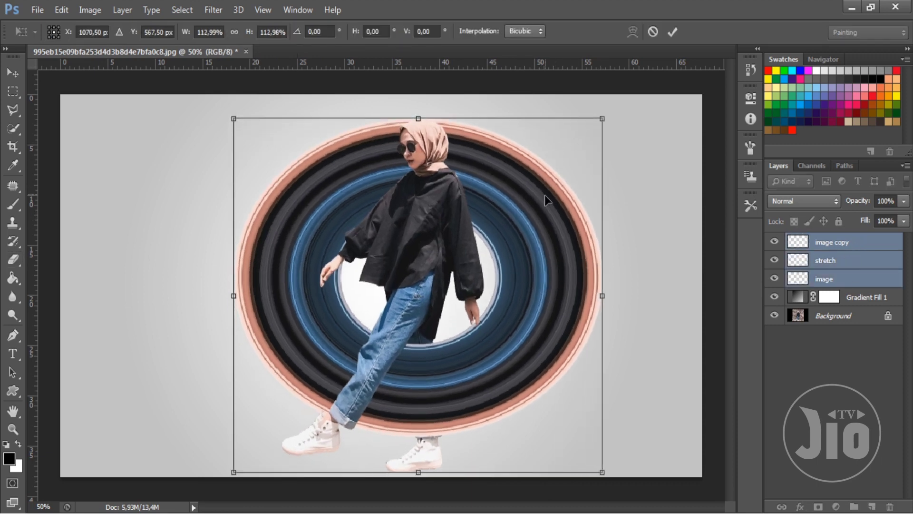
drag(527, 204, 513, 204)
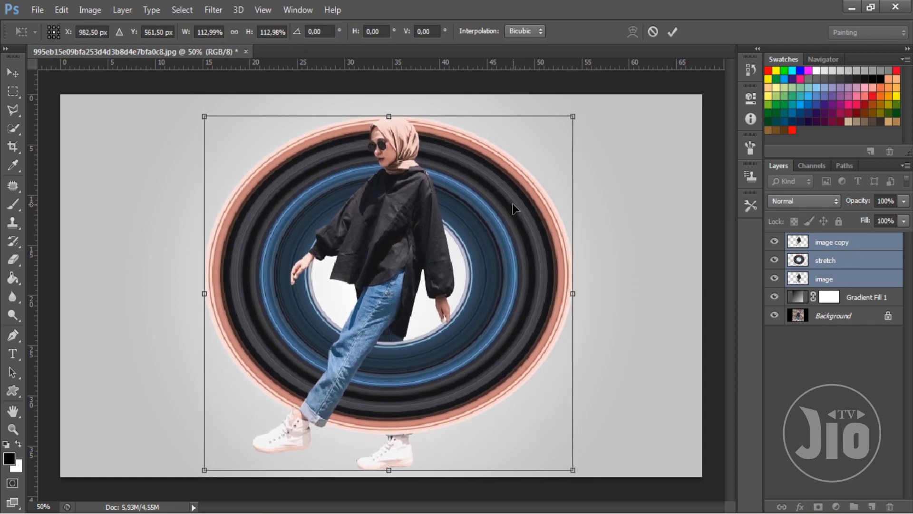
key(Return)
- Duplicate the image copy layer and rename the lower of the two copies as shadow
click(839, 247)
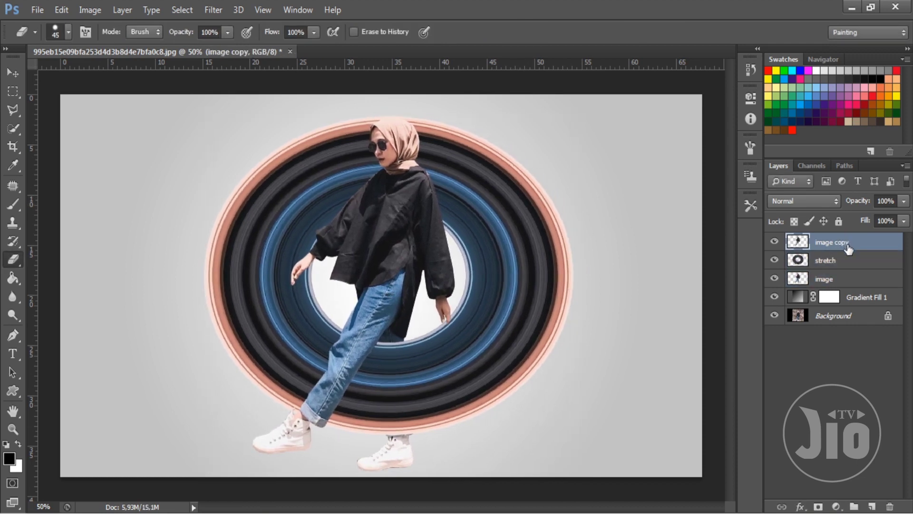
key(ctrl+j)
click(828, 263)
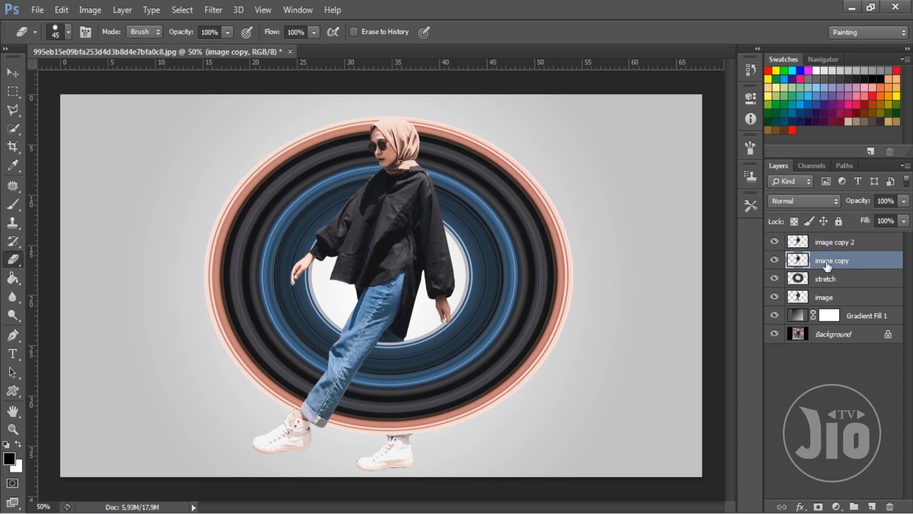
double_click(828, 261)
text(shadow)
key(Return)
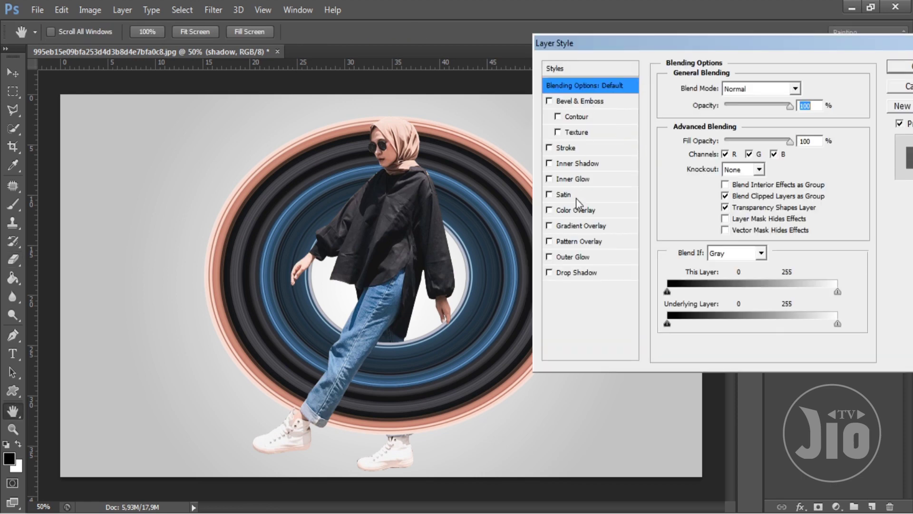
- Add a black Color Overlay effect to the shadow layer
click(633, 207)
click(806, 90)
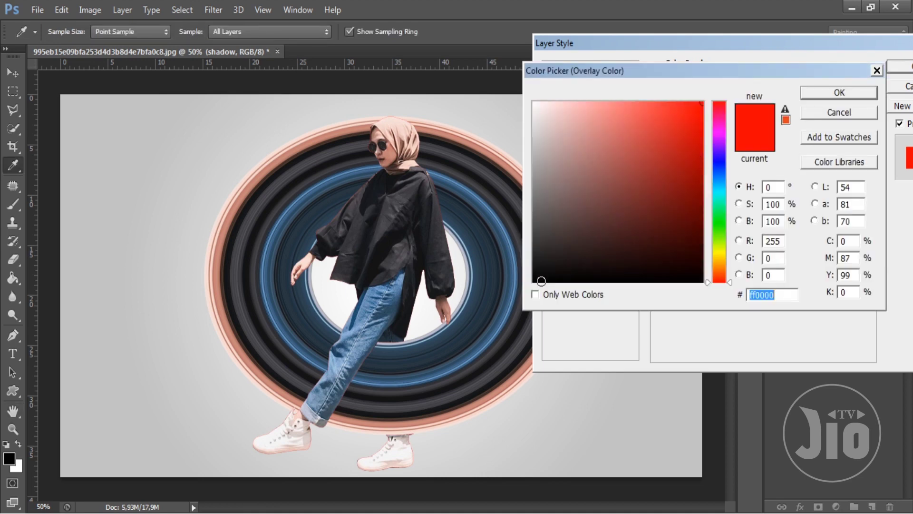
click(538, 276)
click(839, 93)
click(902, 67)
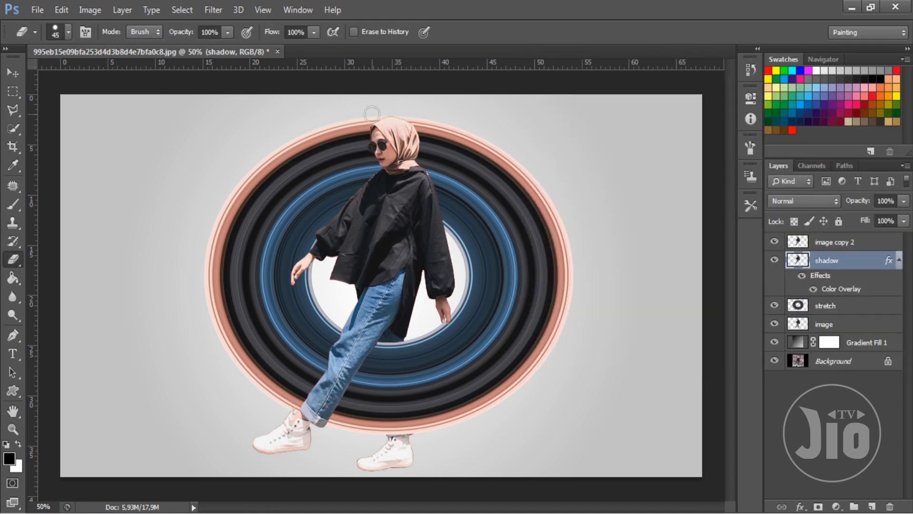
- Nudge the shadow layer slightly to the right so it extends past the woman's outline
click(12, 72)
key(Right)
key(Right)
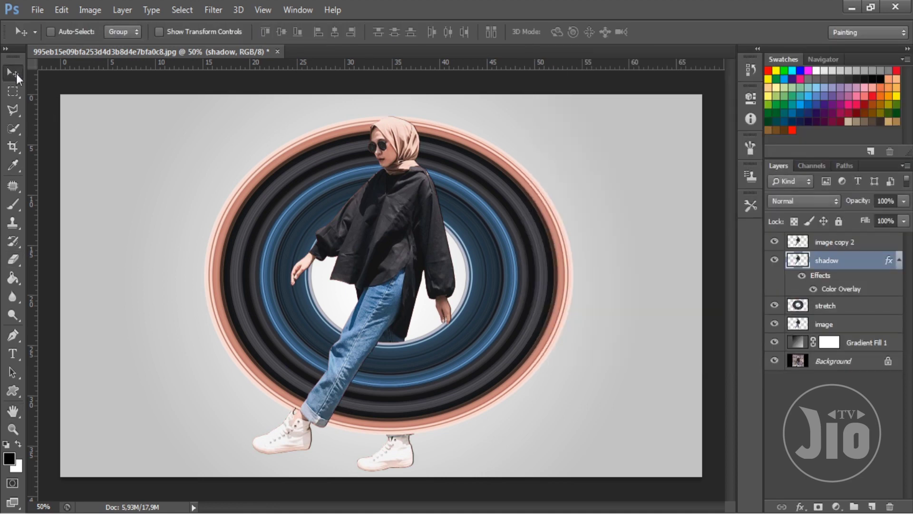
key(Right)
key(Right)
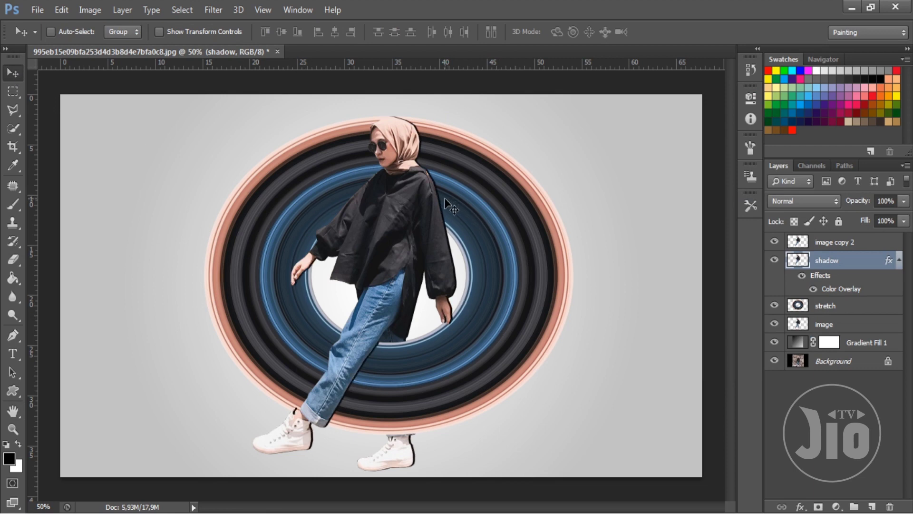
key(Right)
key(Right)
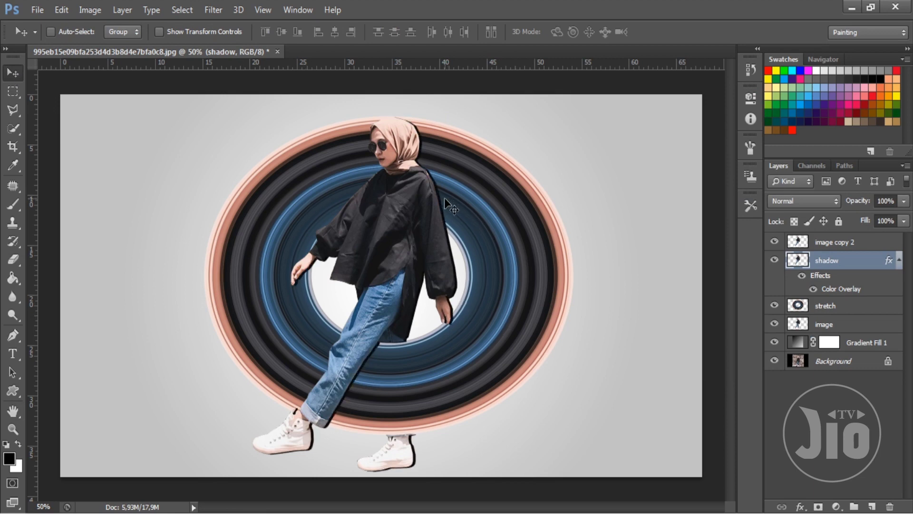
- Apply a Gaussian Blur with a radius of 8.2 pixels to the shadow layer
click(213, 10)
mouse_move(287, 153)
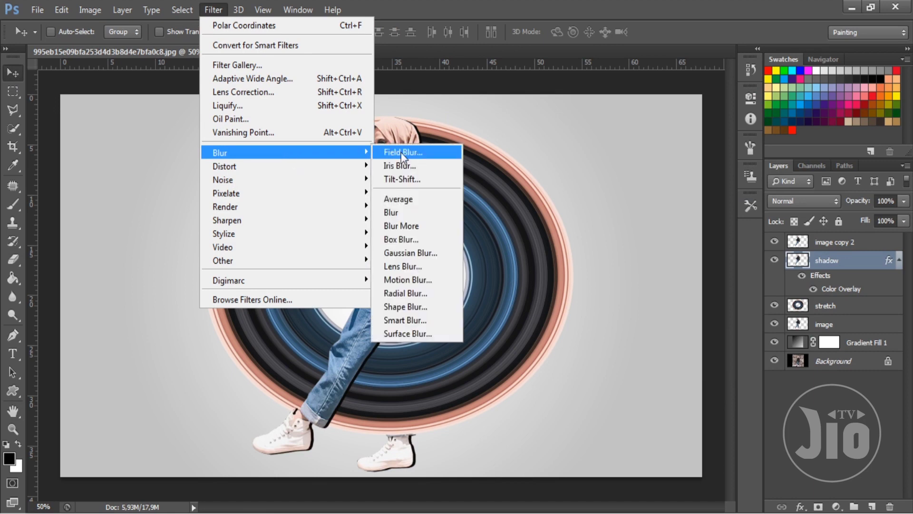
click(420, 252)
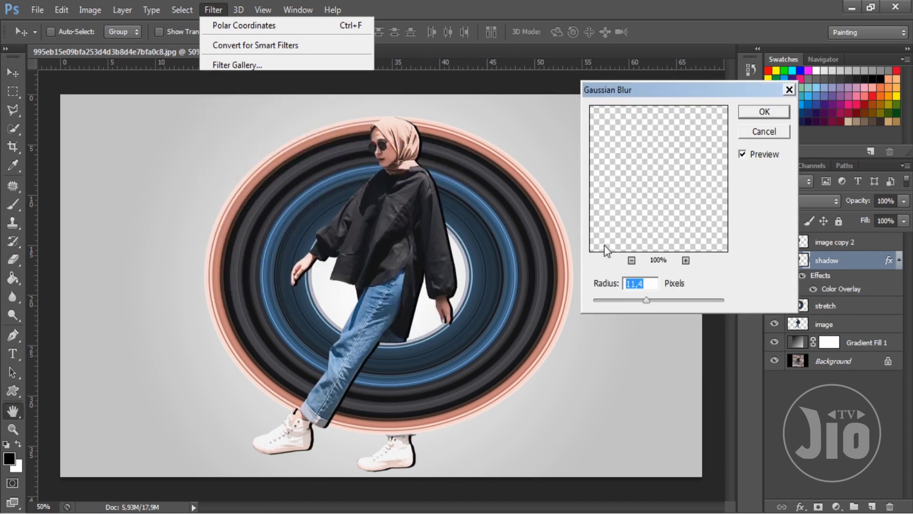
click(640, 301)
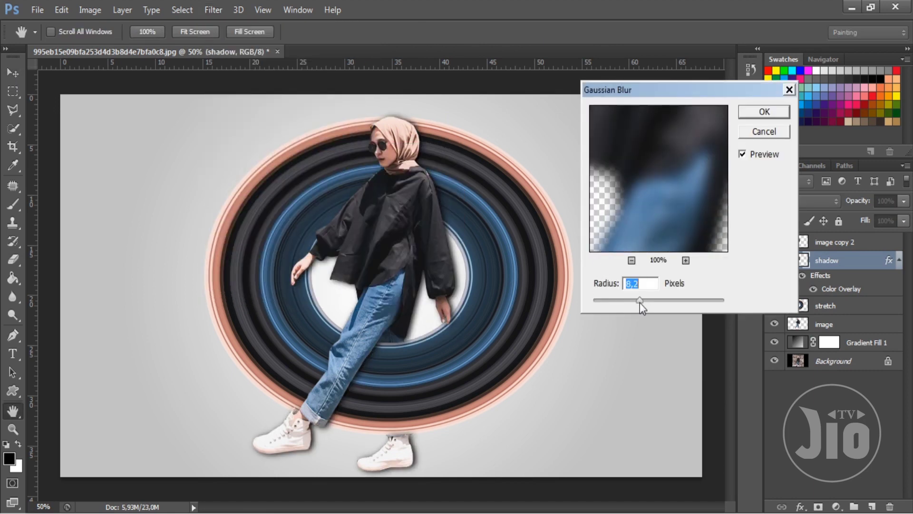
click(766, 114)
- Lower the shadow layer's opacity to 62% and compare the artwork with the shadow hidden and shown
click(906, 202)
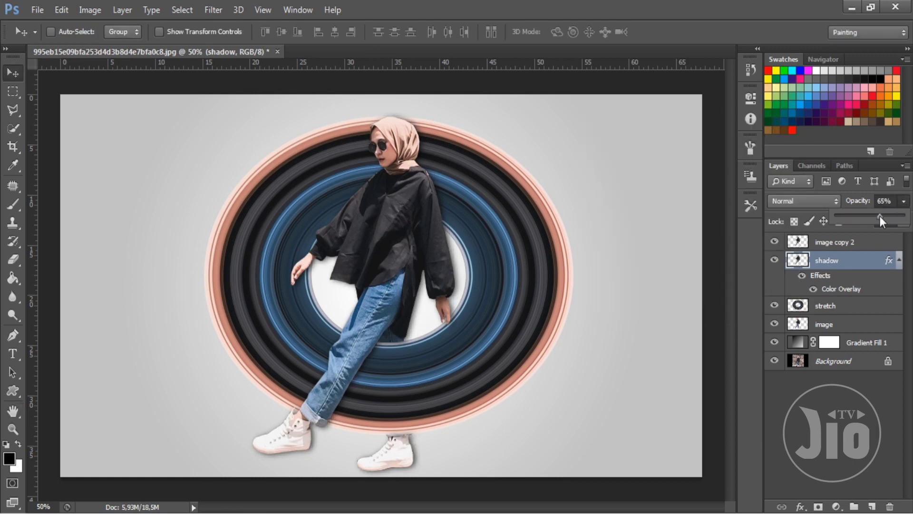
drag(872, 220, 878, 221)
key(ctrl+plus)
key(ctrl+plus)
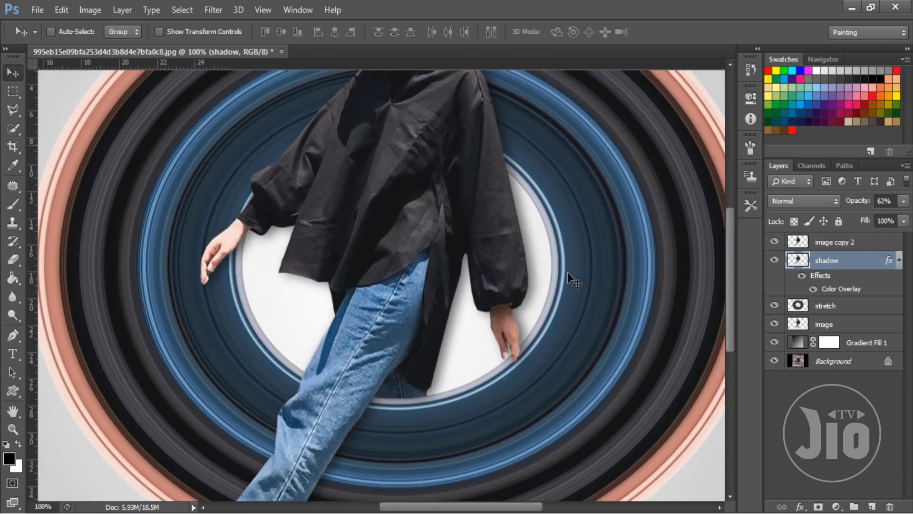
scroll(406, 341, down, 3)
click(775, 260)
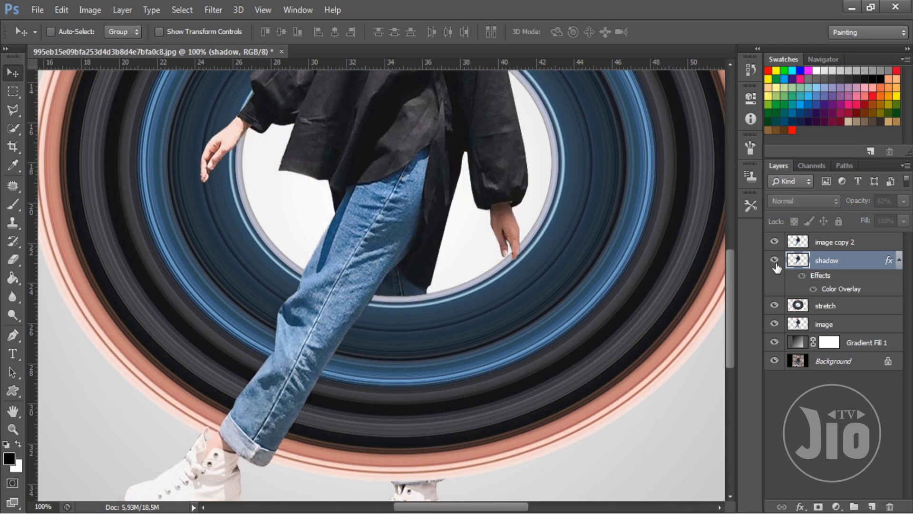
key(ctrl+minus)
key(ctrl+minus)
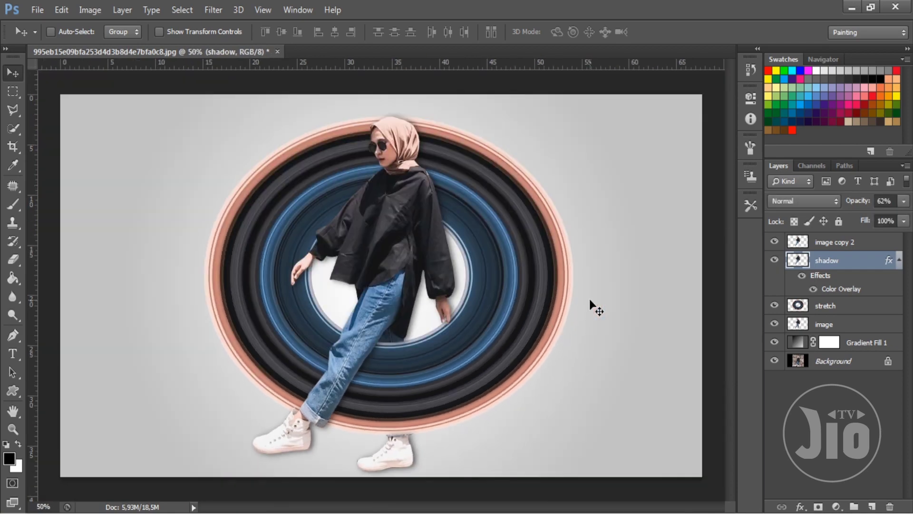